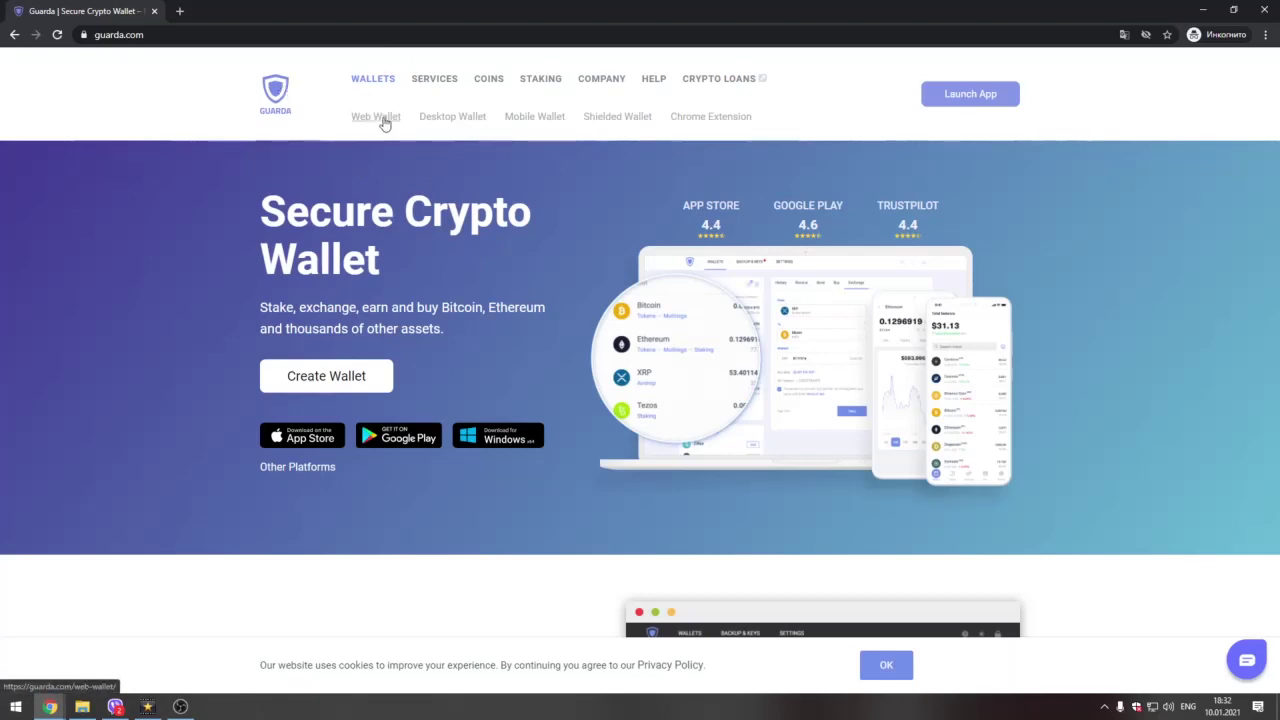
Step: Go from the Web Wallet page into the web app and choose 'Create a new wallet'
click(385, 123)
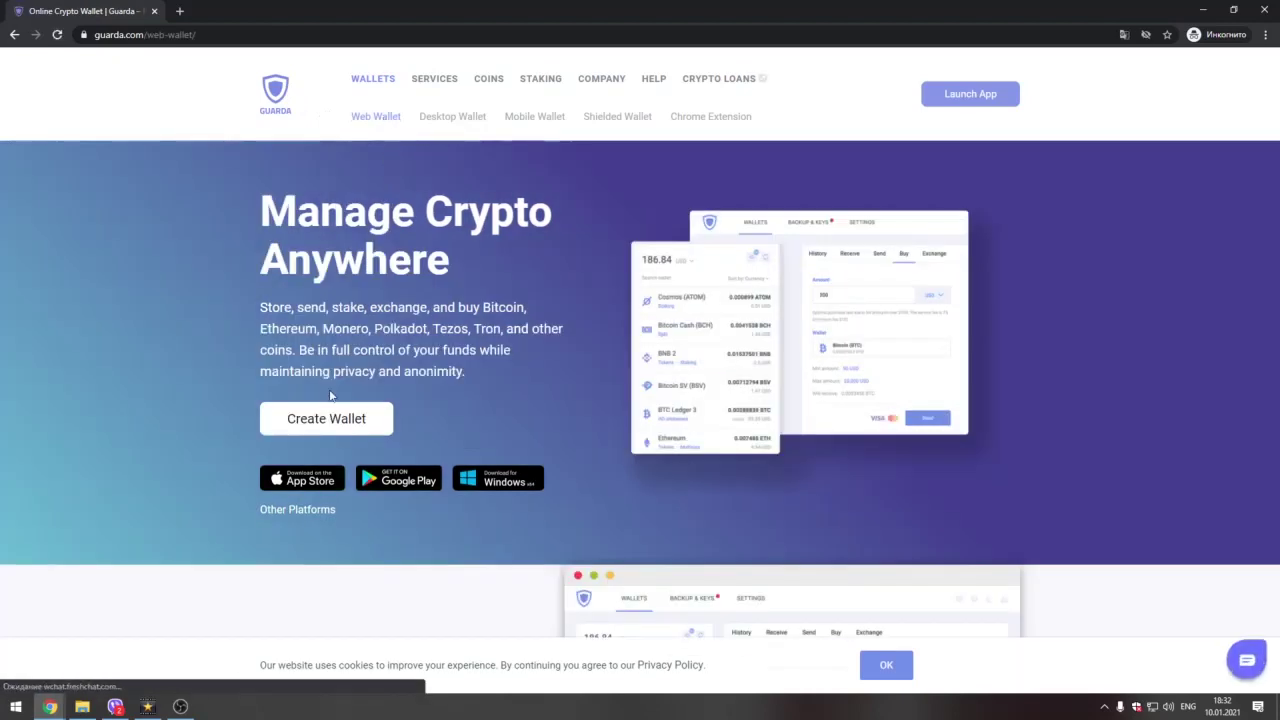
click(331, 420)
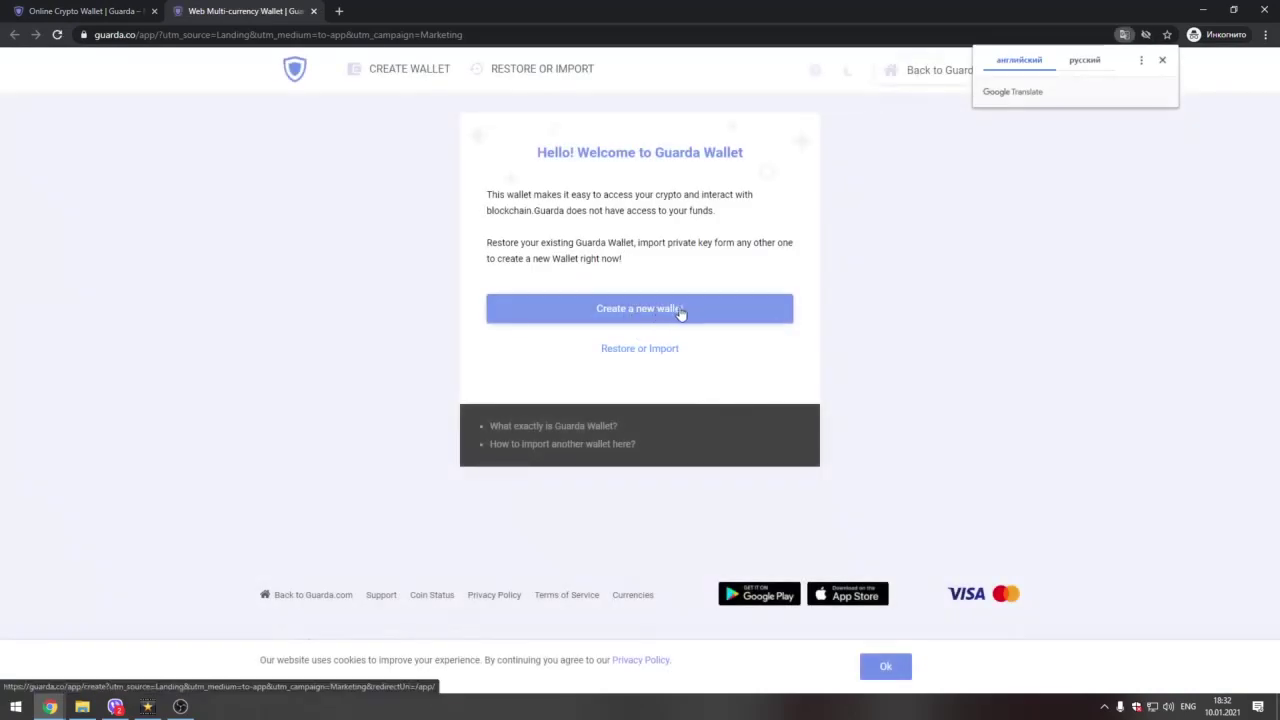
click(679, 313)
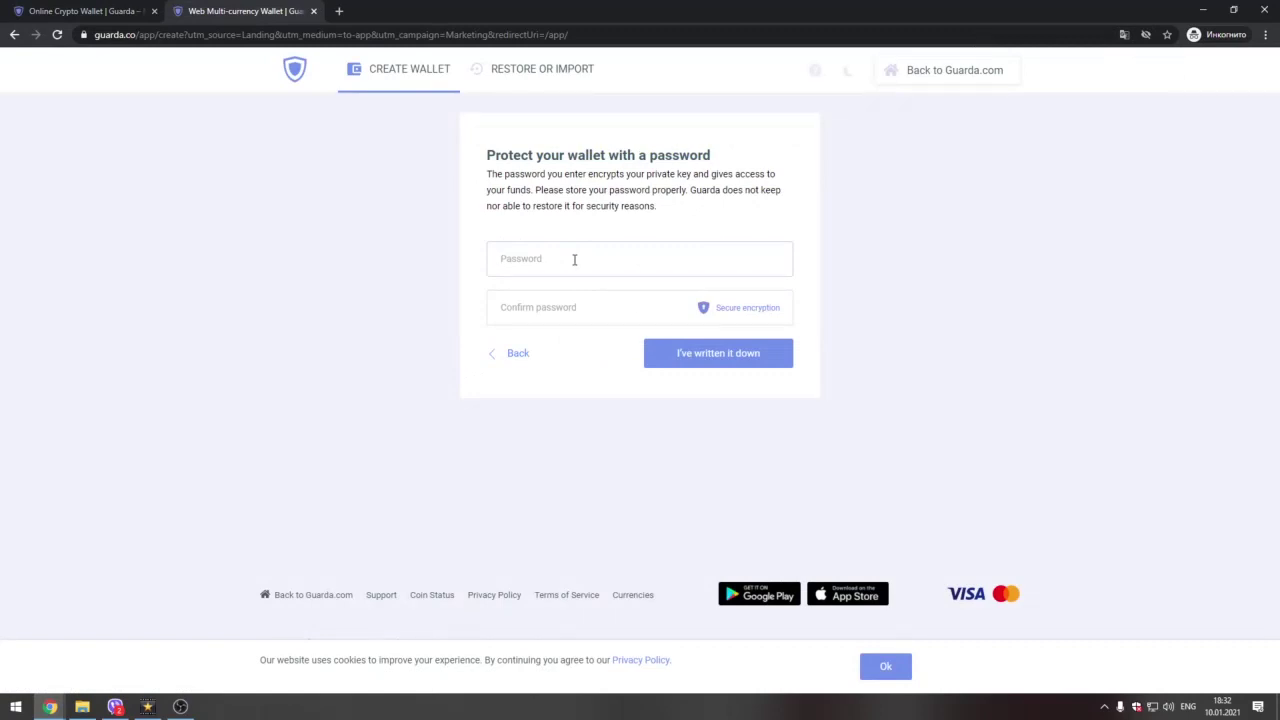
Step: Enter and confirm the new wallet's password, fixing a mistyped confirmation, then create the wallet
text(1234567)
click(573, 307)
text(12)
key(BackSpace)
key(BackSpace)
text(1234)
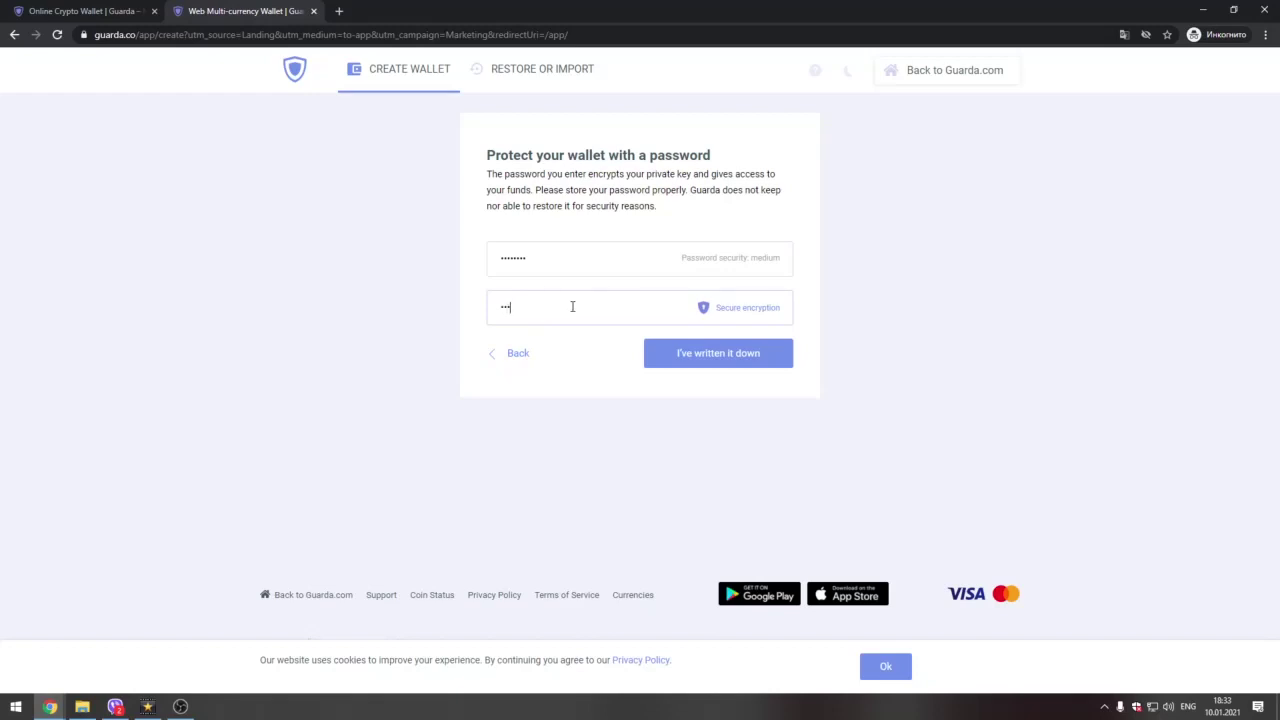
text(5678)
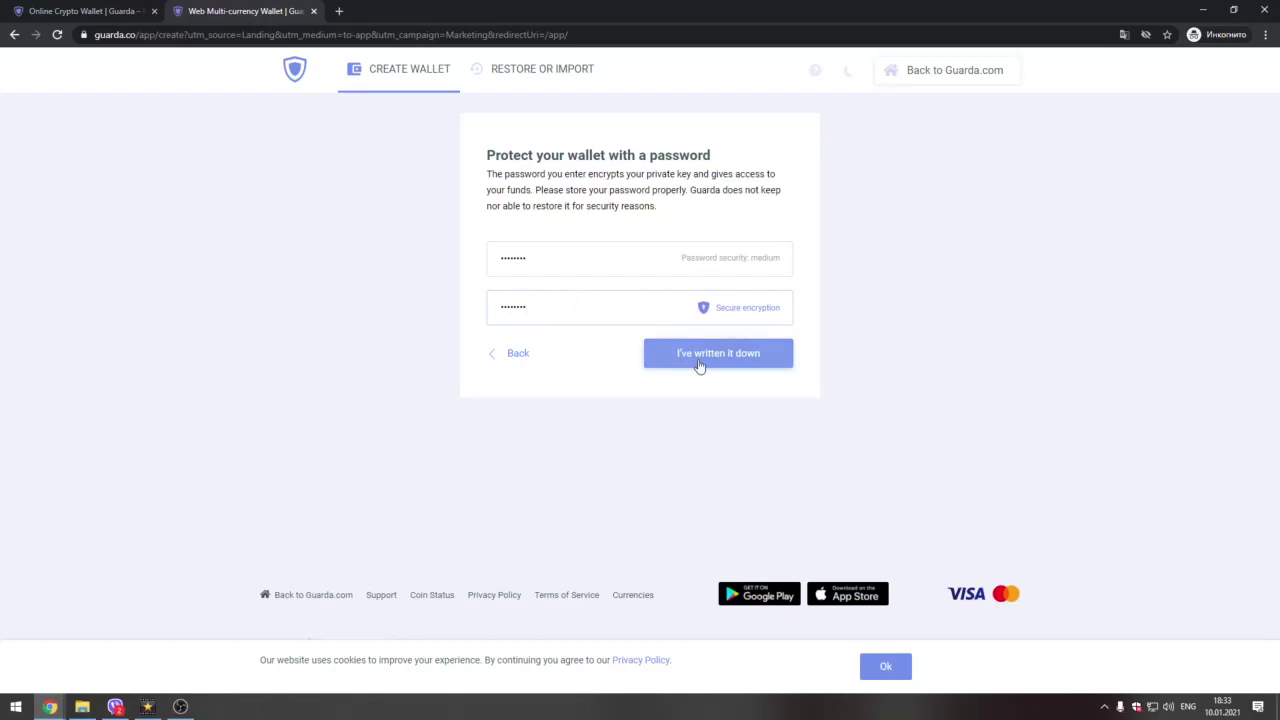
click(700, 365)
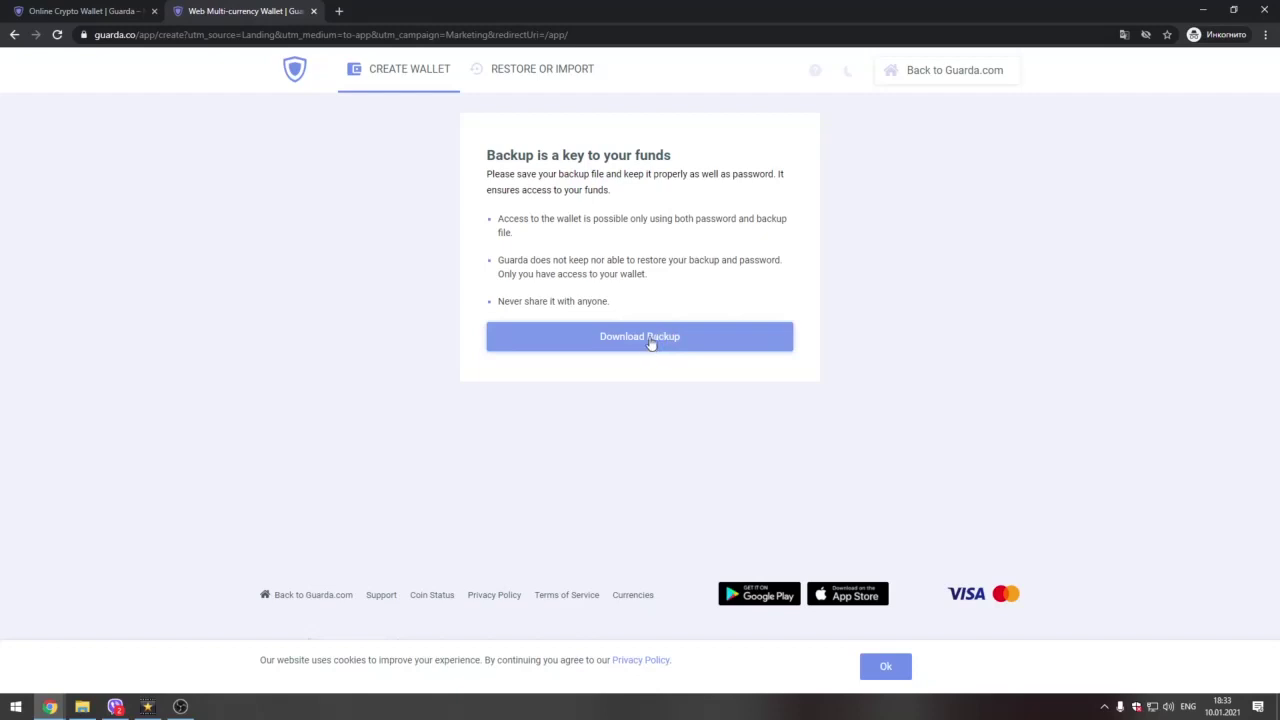
Step: Download the wallet backup .txt file and dismiss its download options menu
click(650, 342)
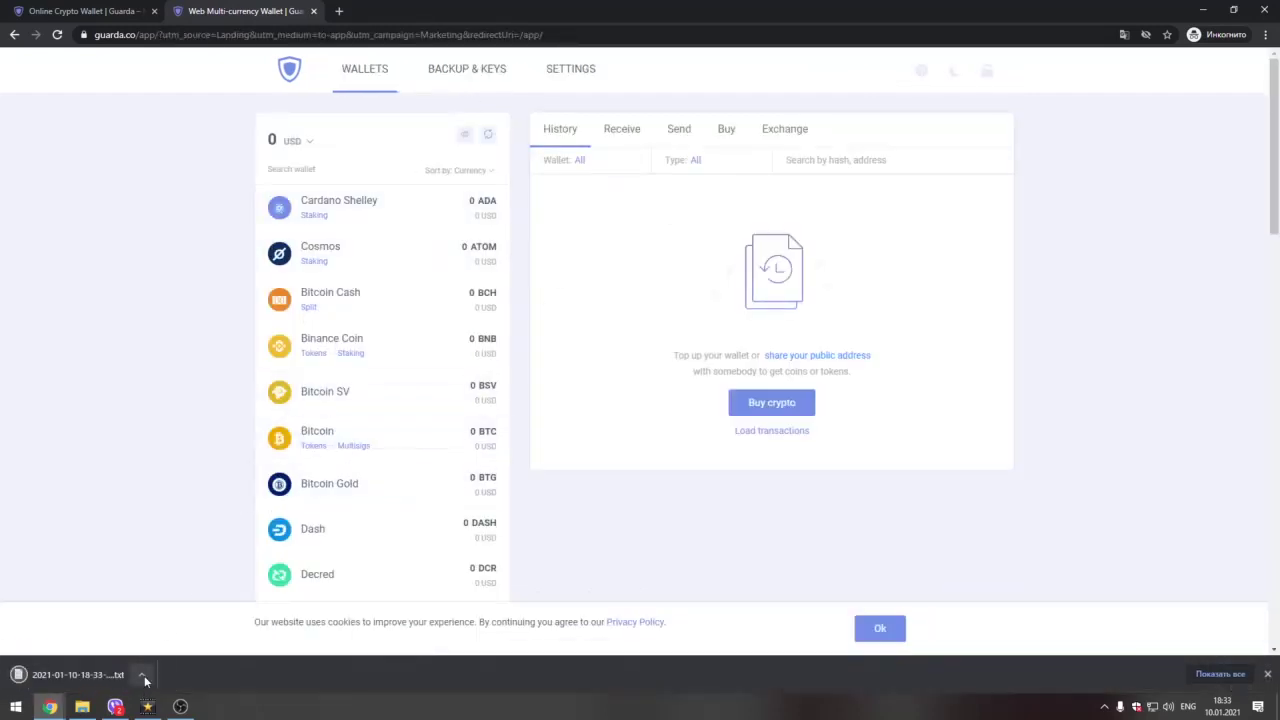
click(145, 677)
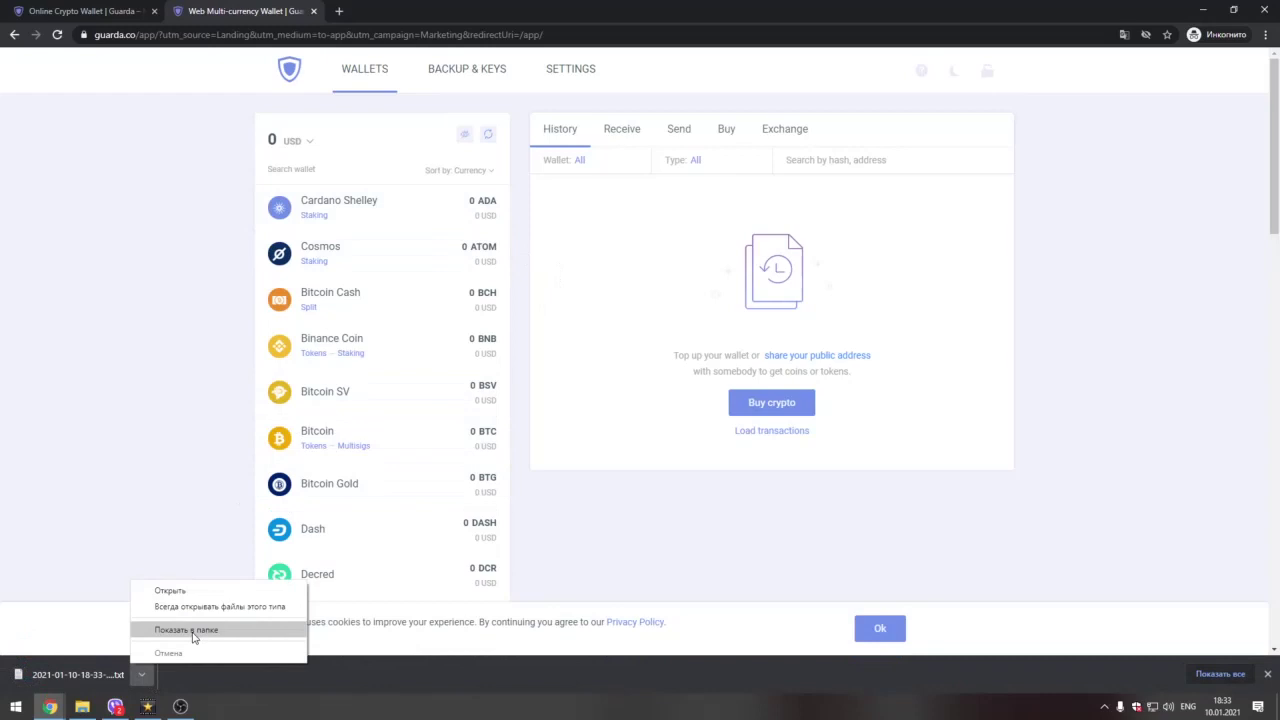
click(110, 579)
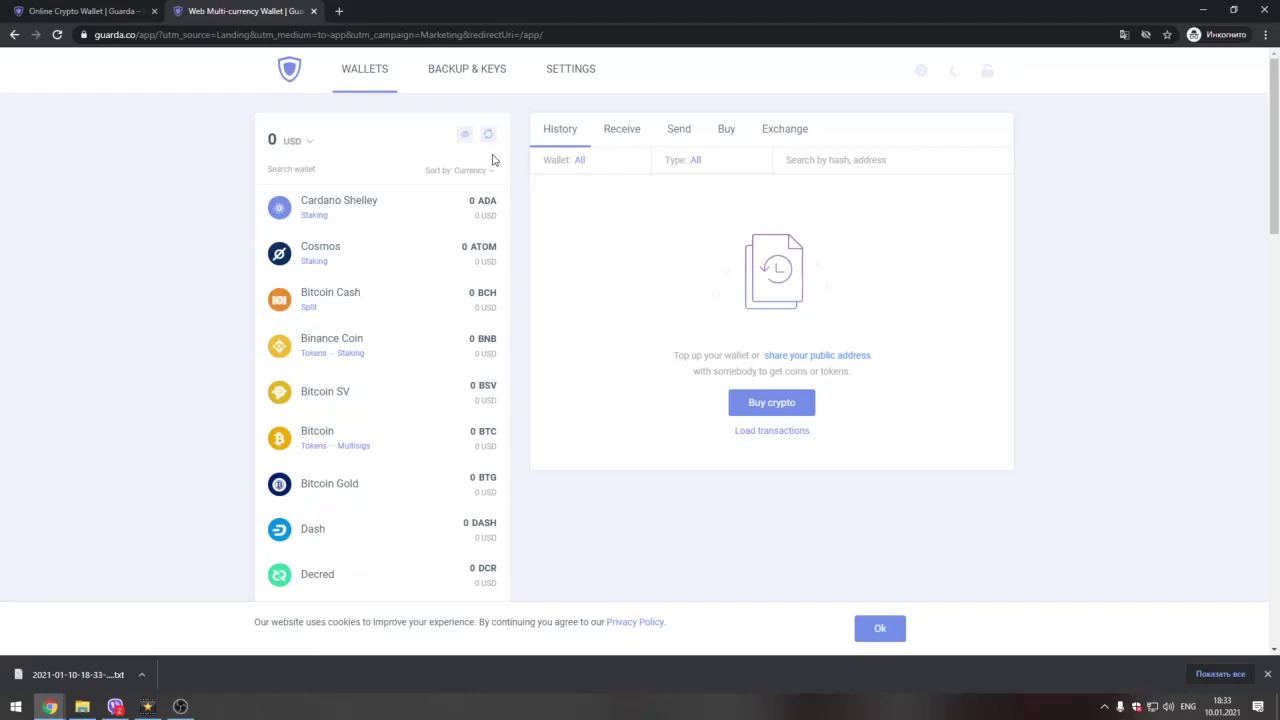
Step: Open the Bitcoin wallet to show its 0 BTC balance, QR code, address and public key
scroll(420, 337, down, 1)
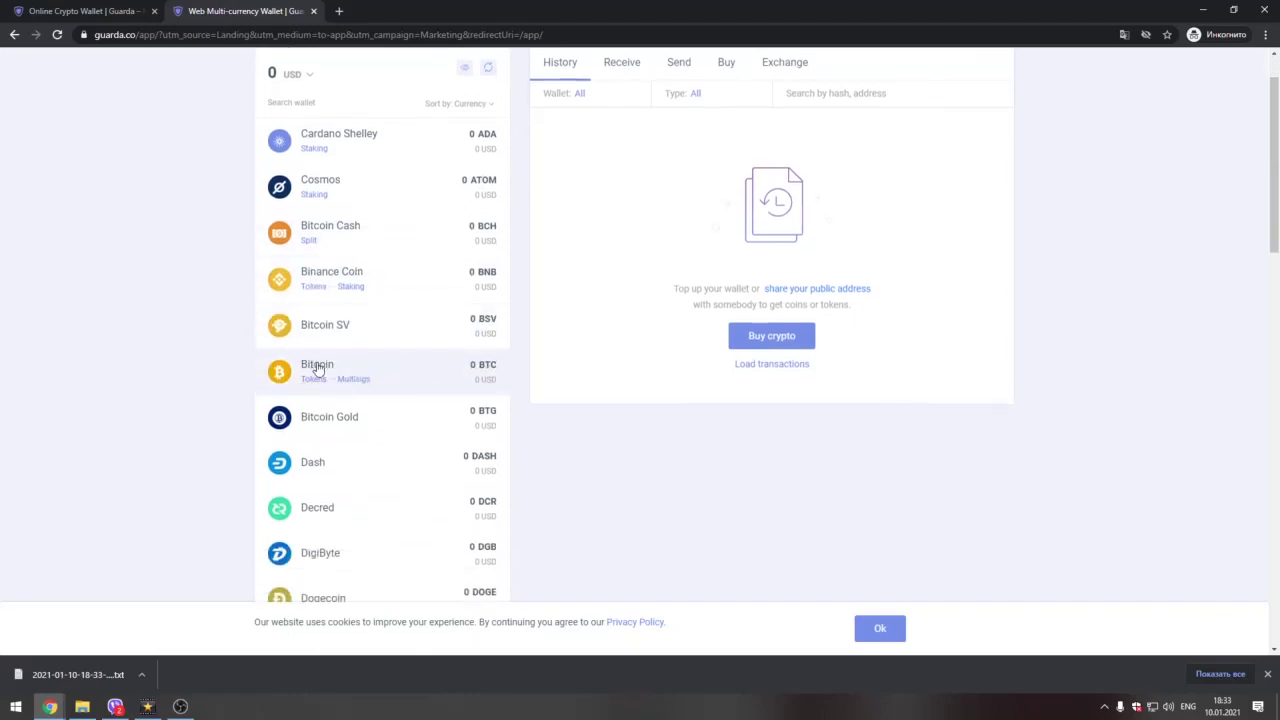
click(317, 368)
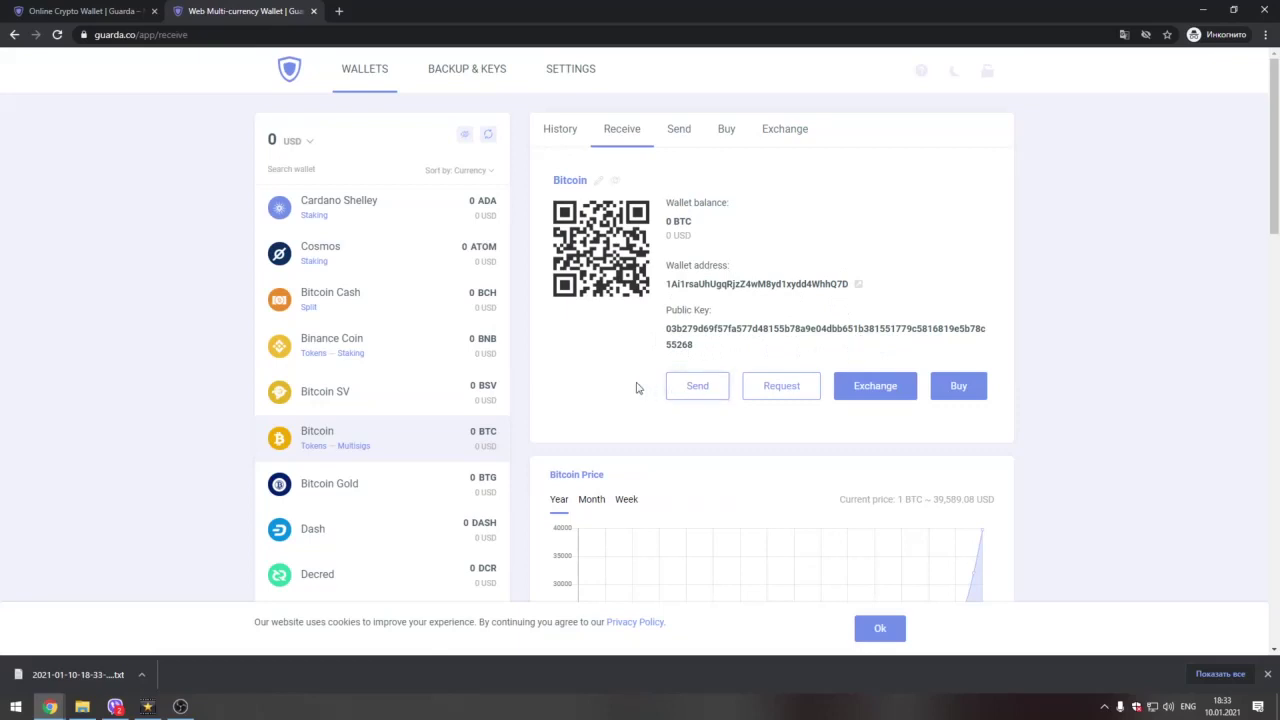
scroll(620, 390, down, 1)
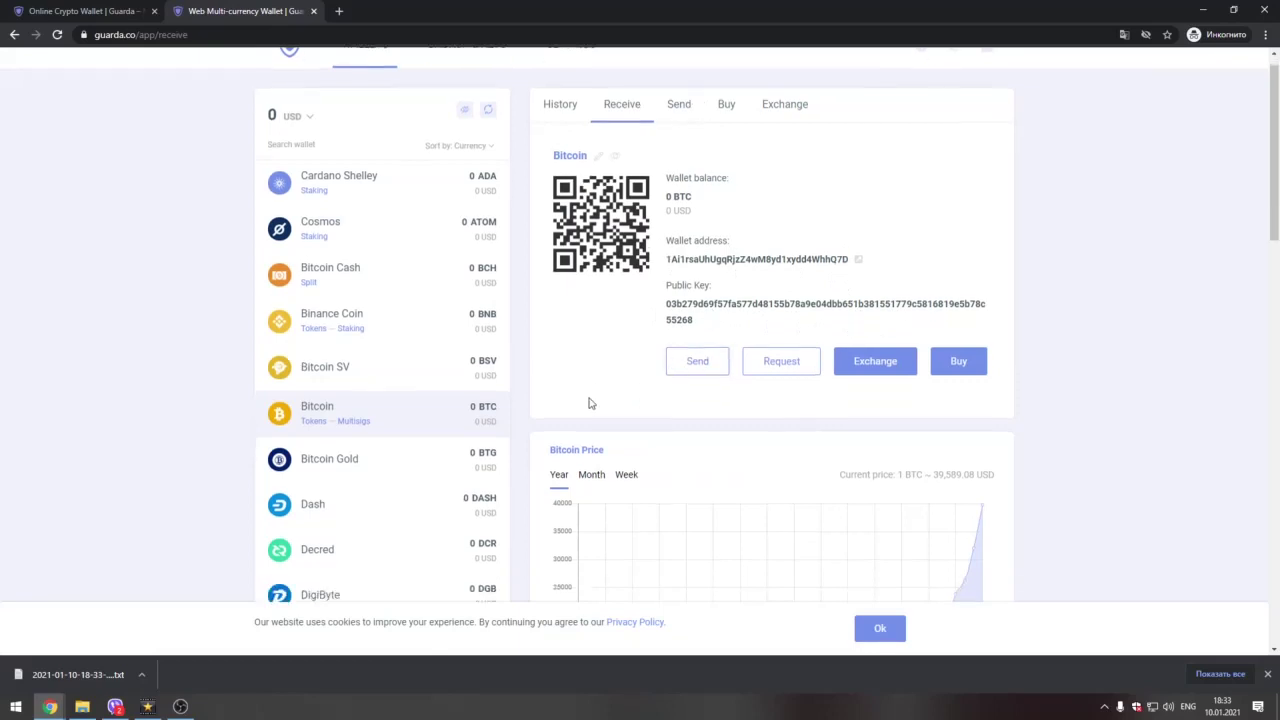
scroll(400, 380, up, 1)
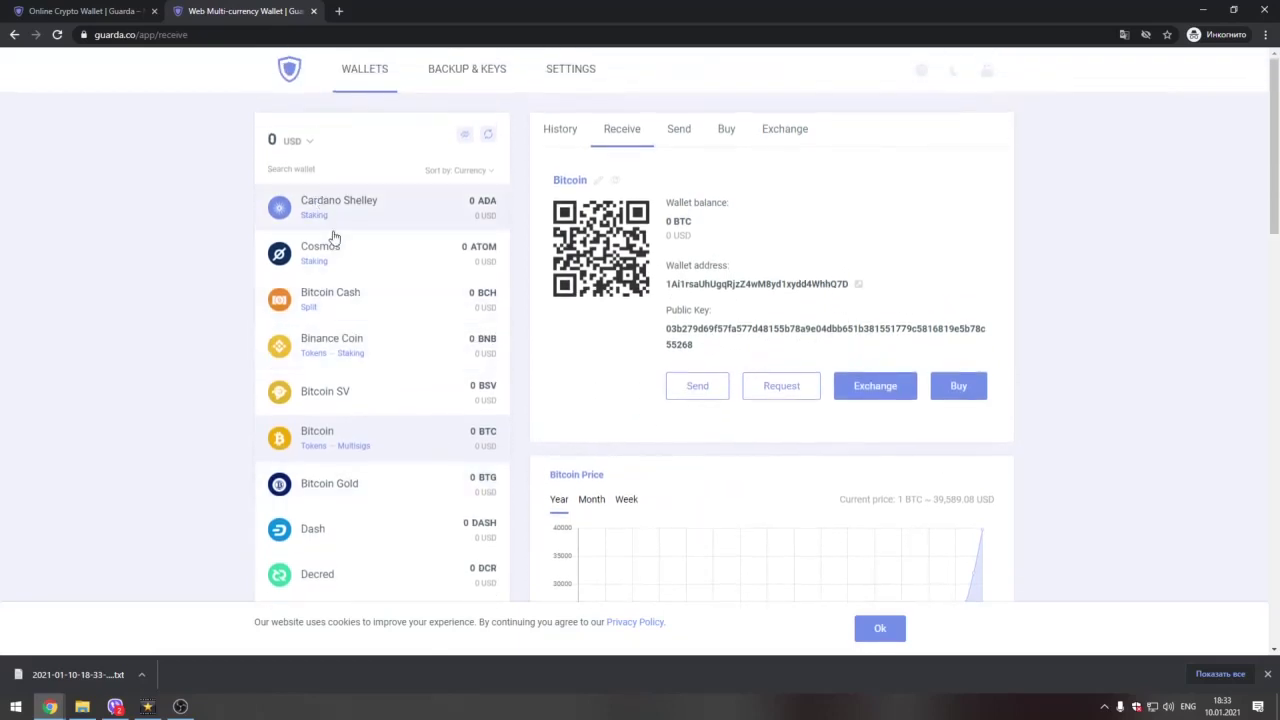
scroll(334, 245, down, 2)
scroll(352, 298, down, 3)
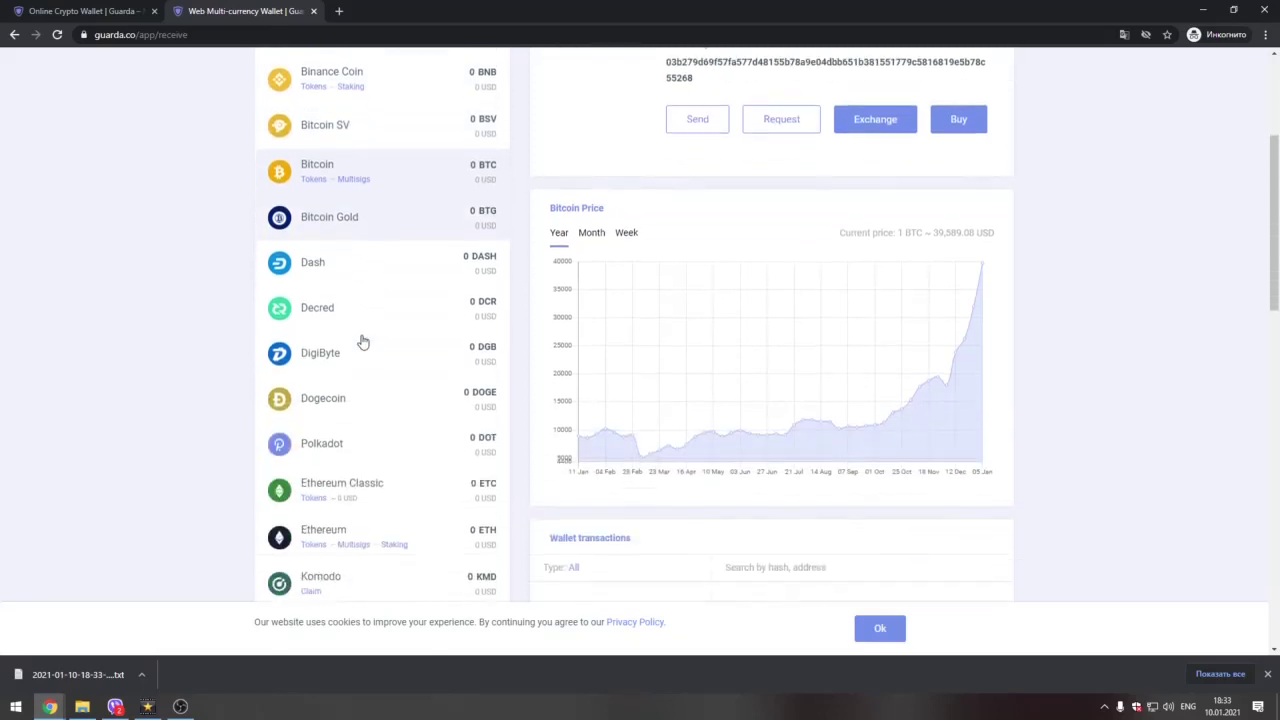
Step: Expand Ethereum's token list and scroll through the supported coins
click(318, 414)
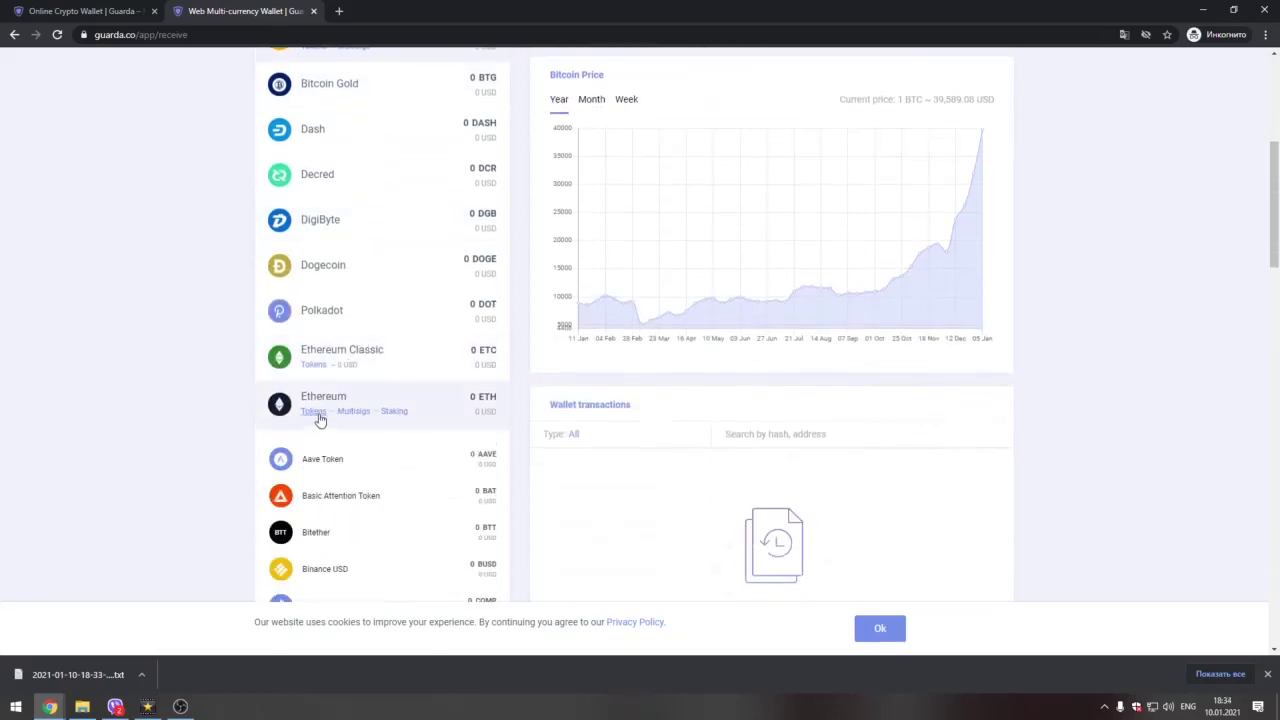
scroll(331, 462, down, 5)
scroll(335, 458, down, 3)
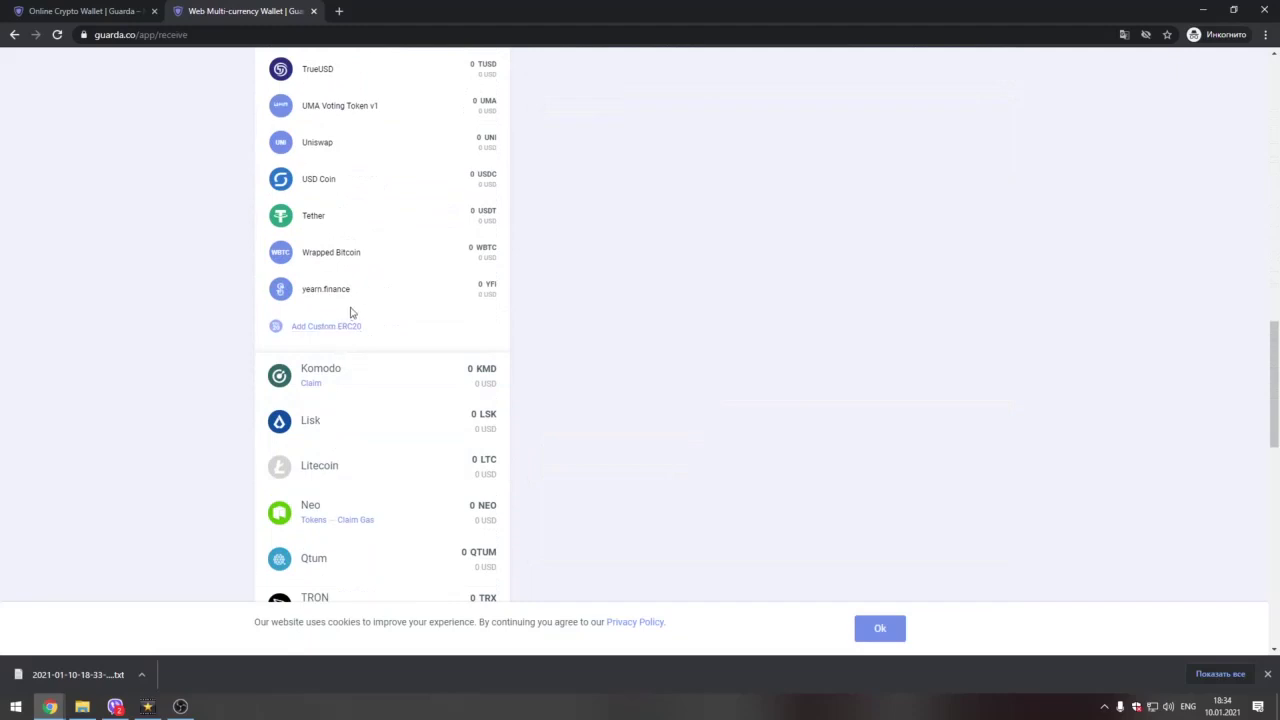
scroll(351, 313, up, 2)
scroll(351, 313, up, 6)
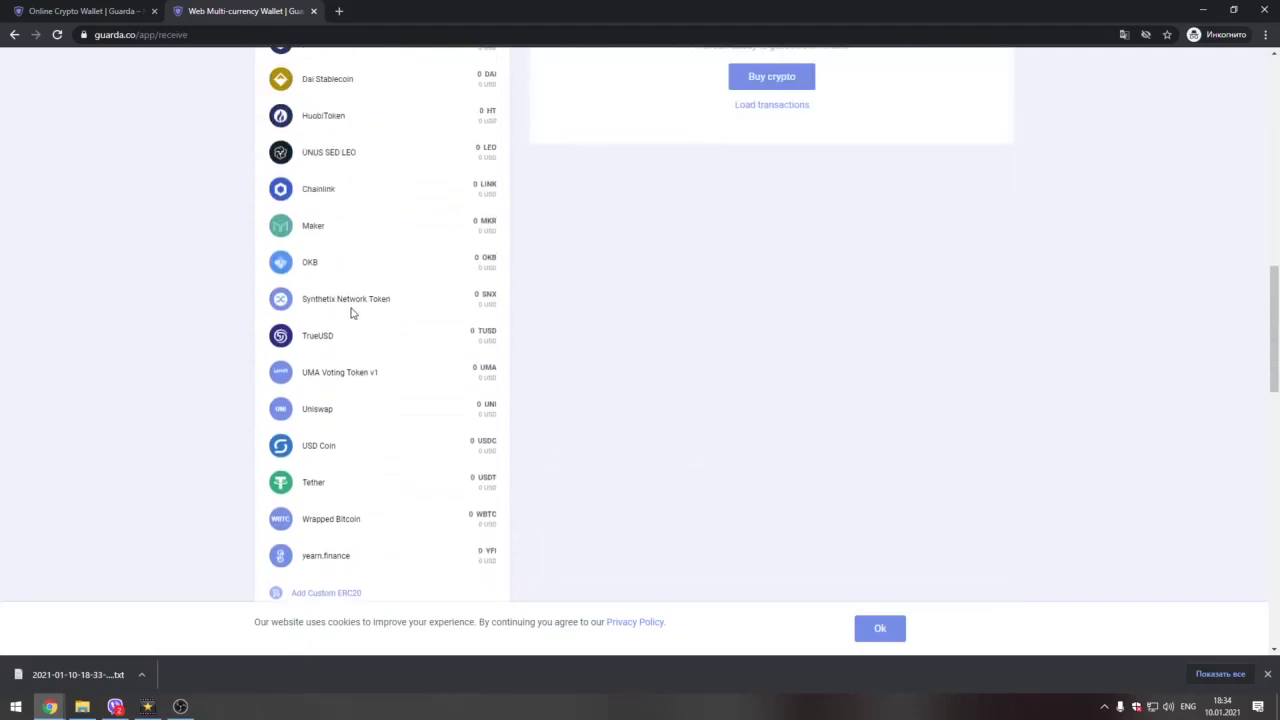
scroll(343, 250, up, 3)
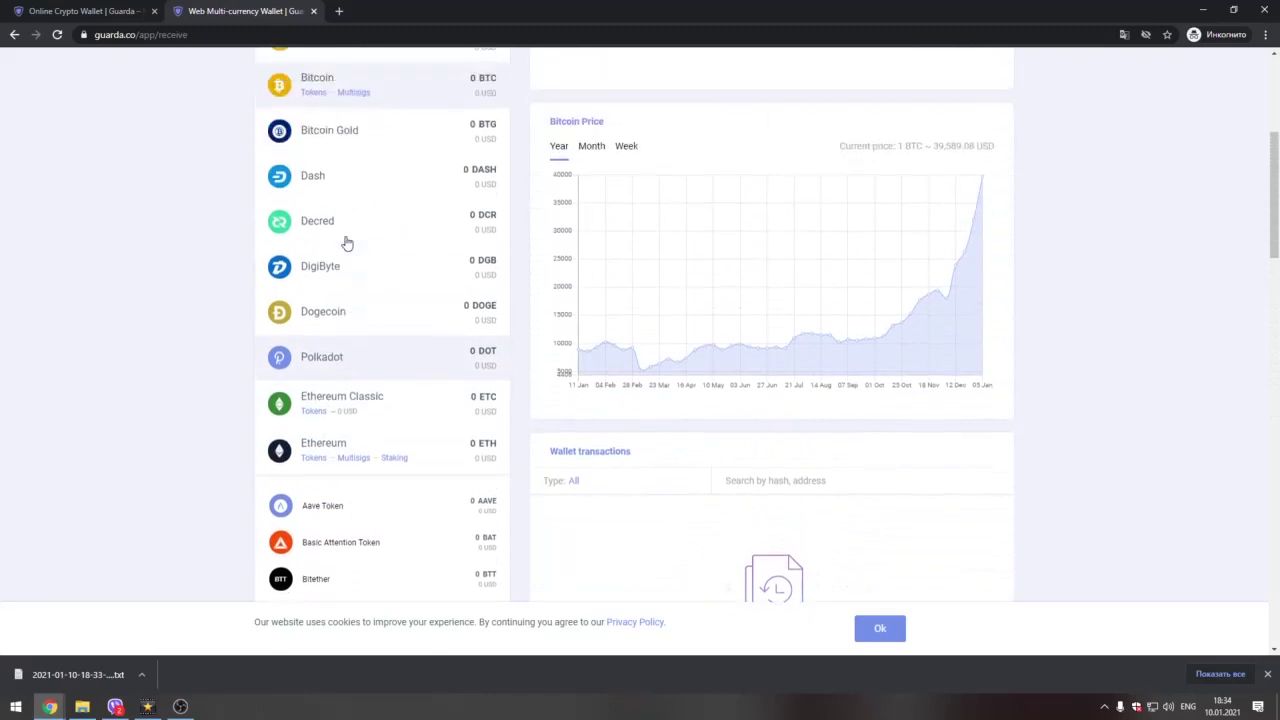
scroll(362, 283, up, 3)
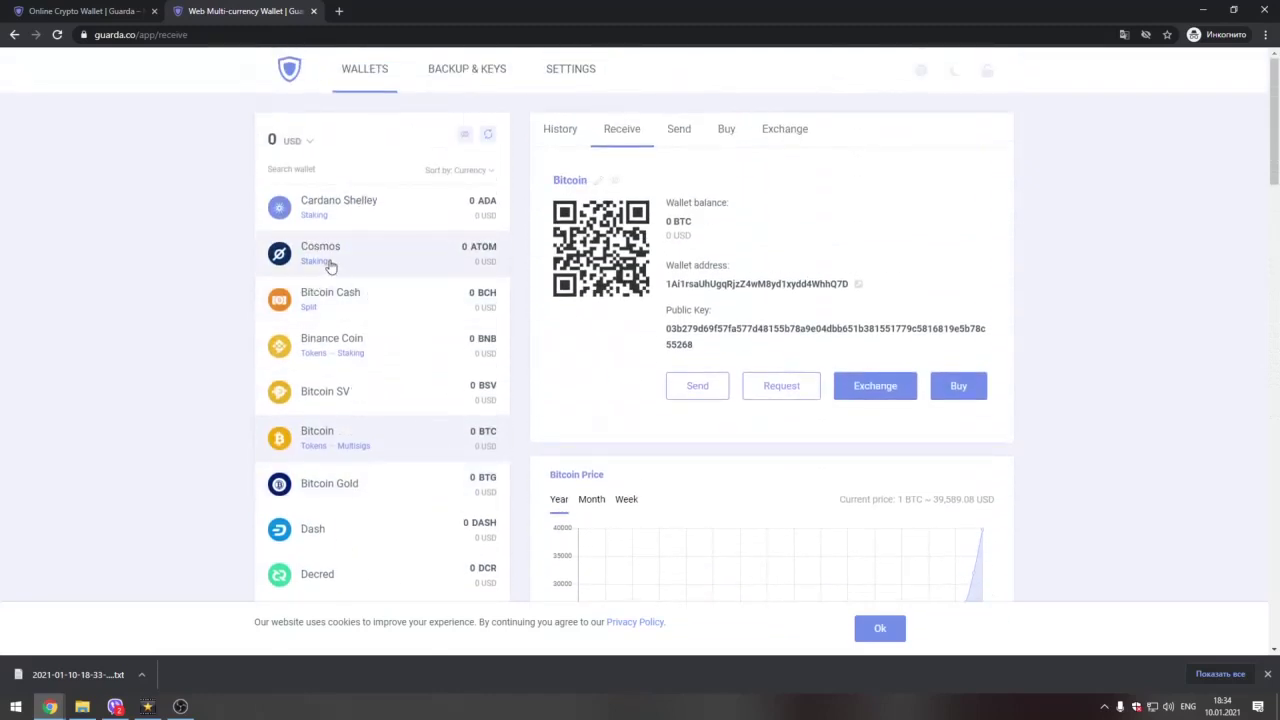
scroll(378, 255, down, 1)
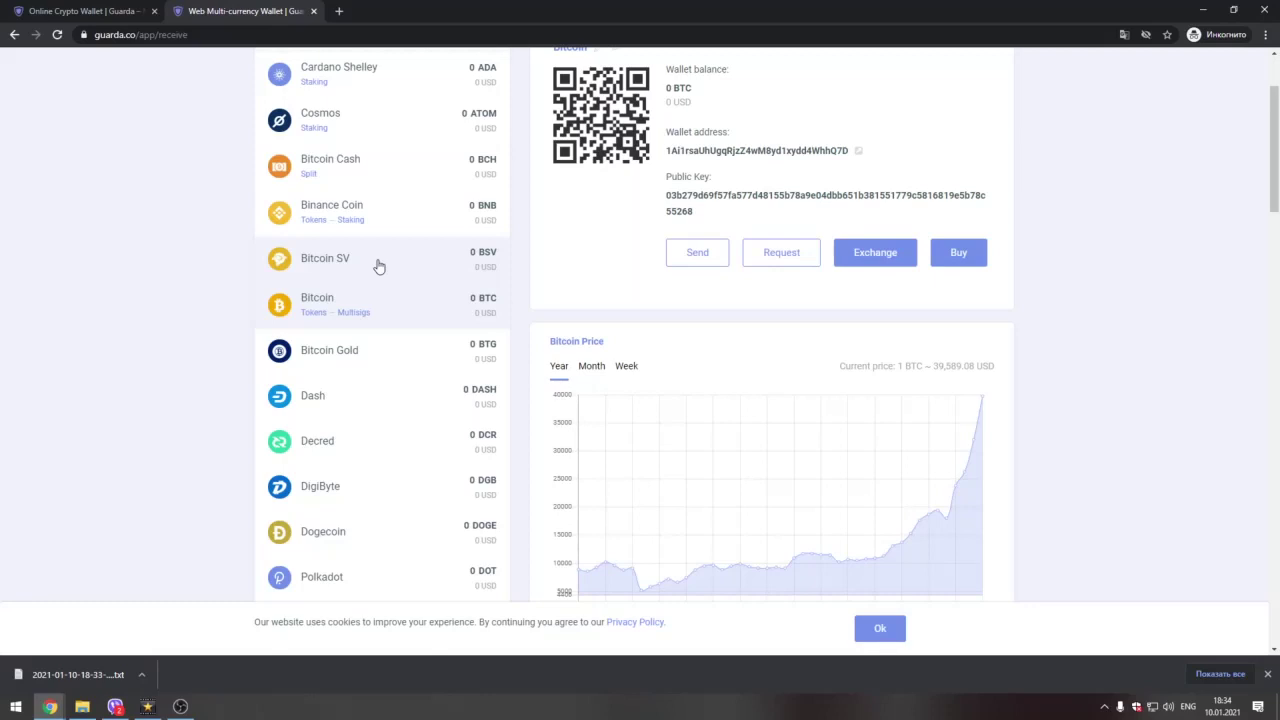
scroll(378, 265, up, 3)
scroll(334, 371, down, 5)
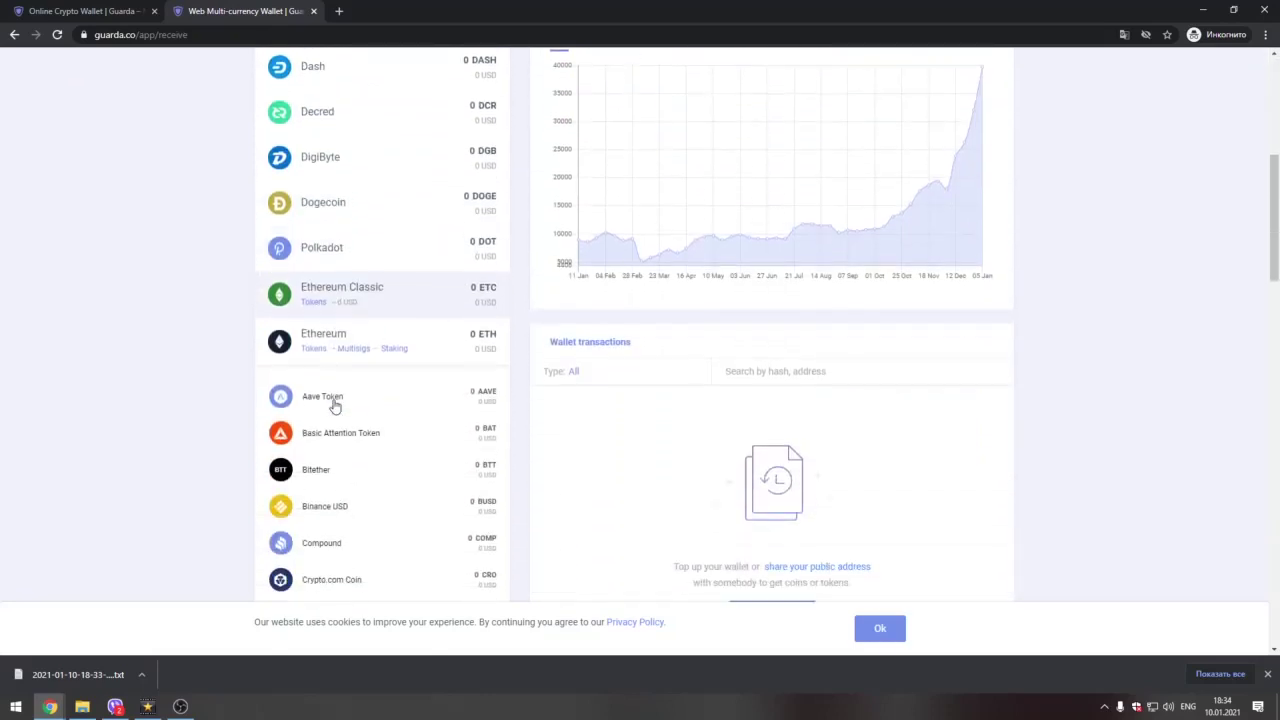
scroll(335, 405, up, 2)
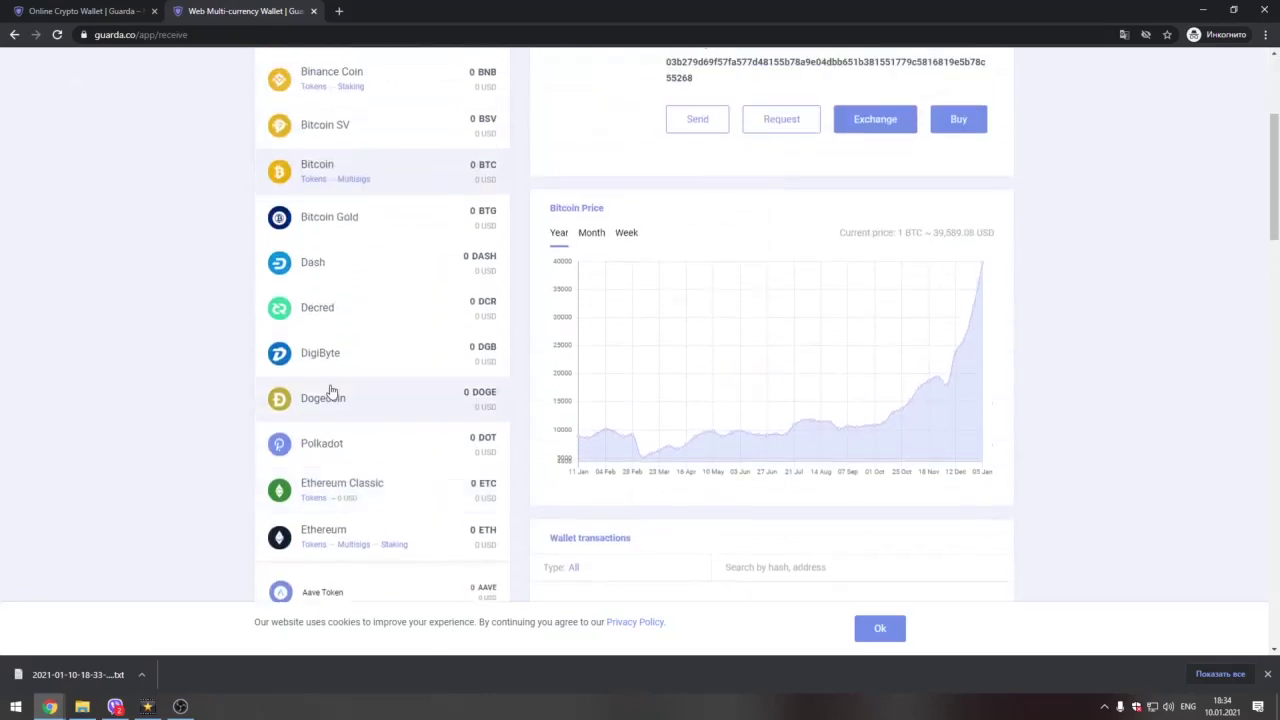
scroll(331, 390, up, 3)
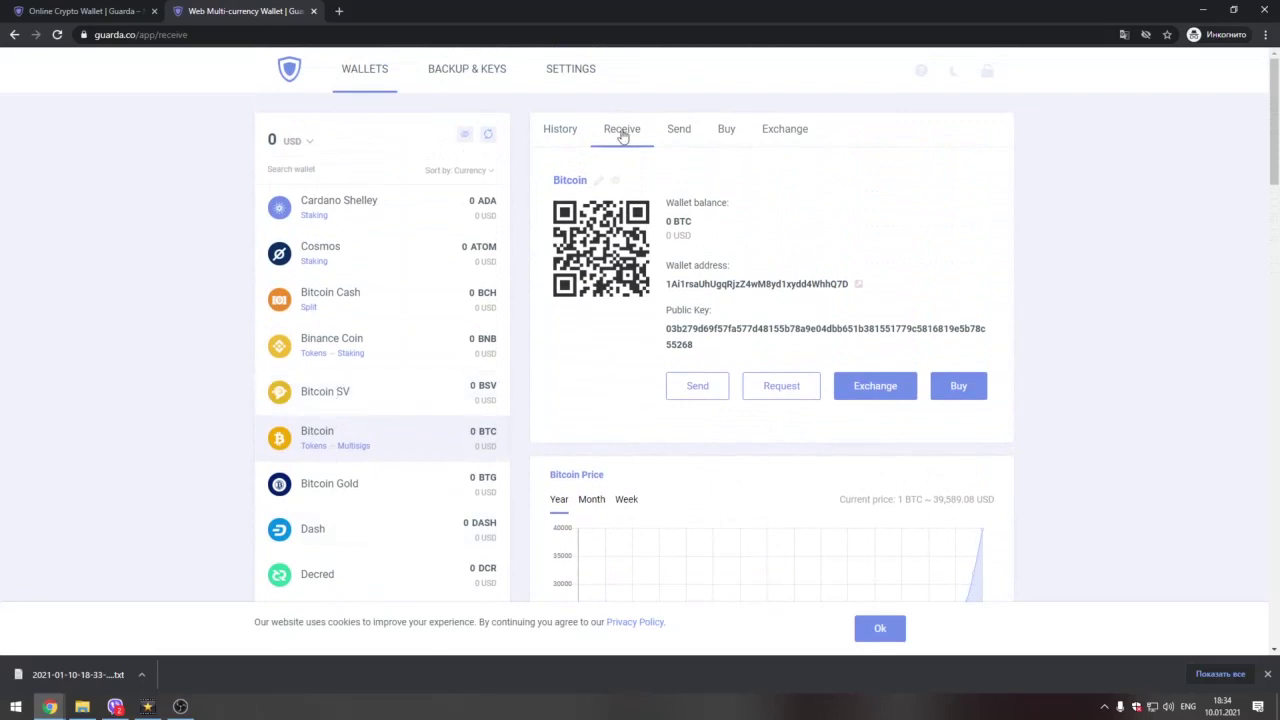
Step: Switch the Bitcoin wallet panel to its Send tab
click(678, 130)
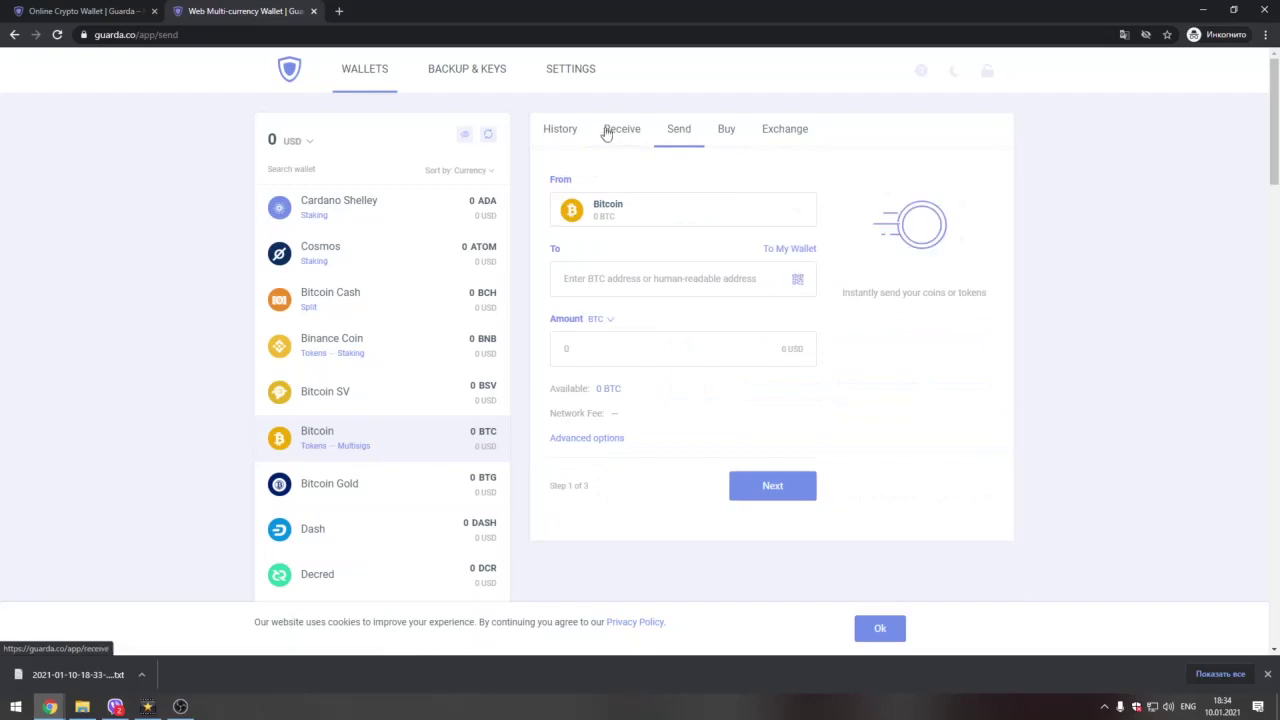
click(614, 130)
click(678, 130)
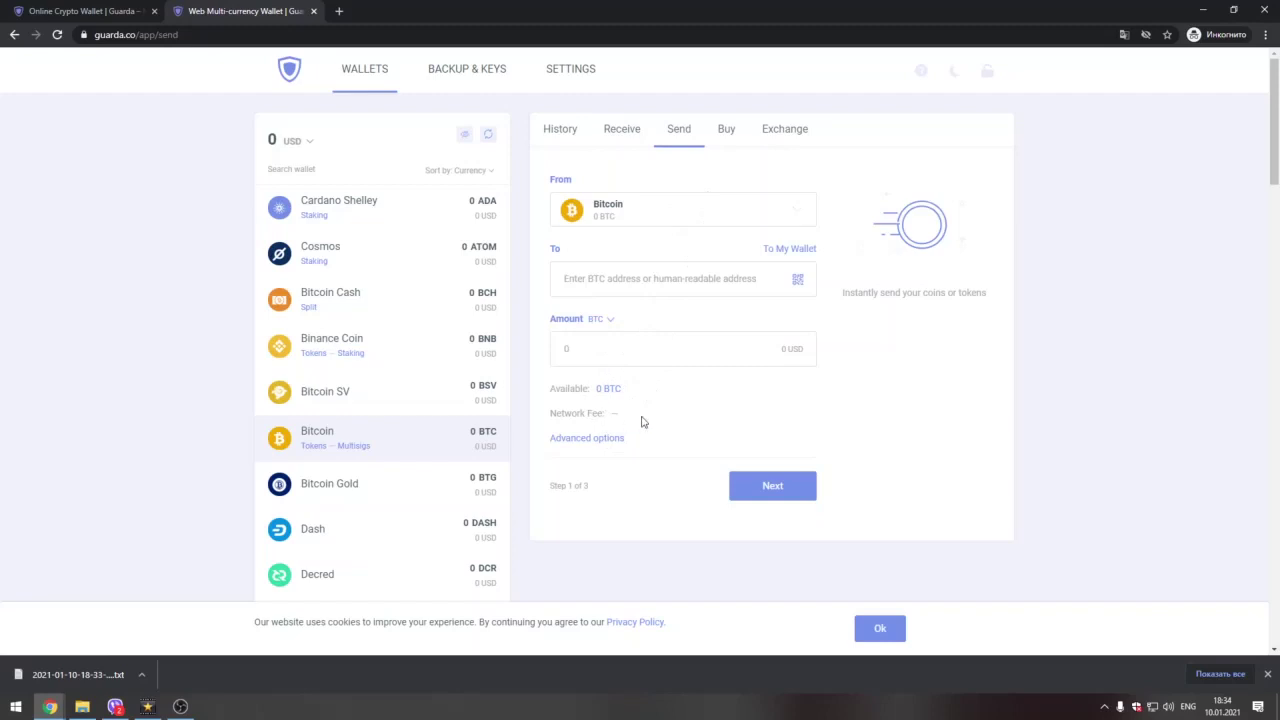
Step: View the Buy form with its 200 USD amount and select its optimal-rate fee note
click(729, 133)
click(786, 131)
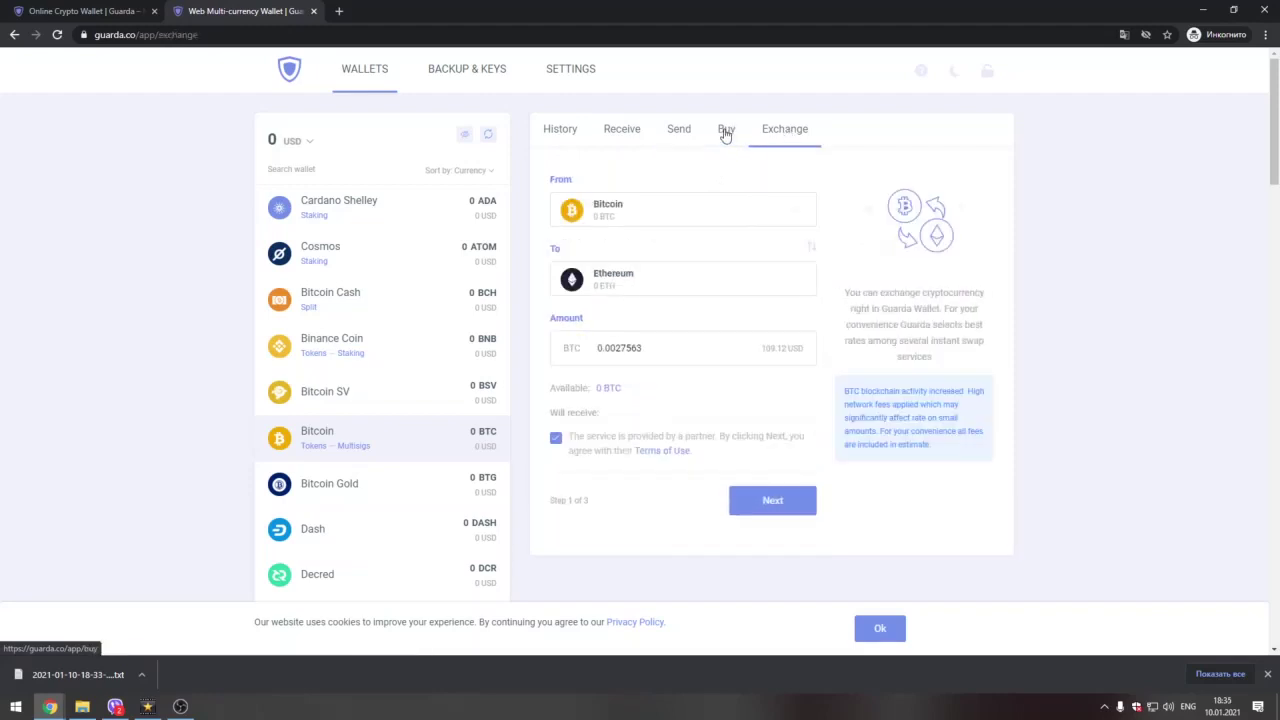
click(726, 133)
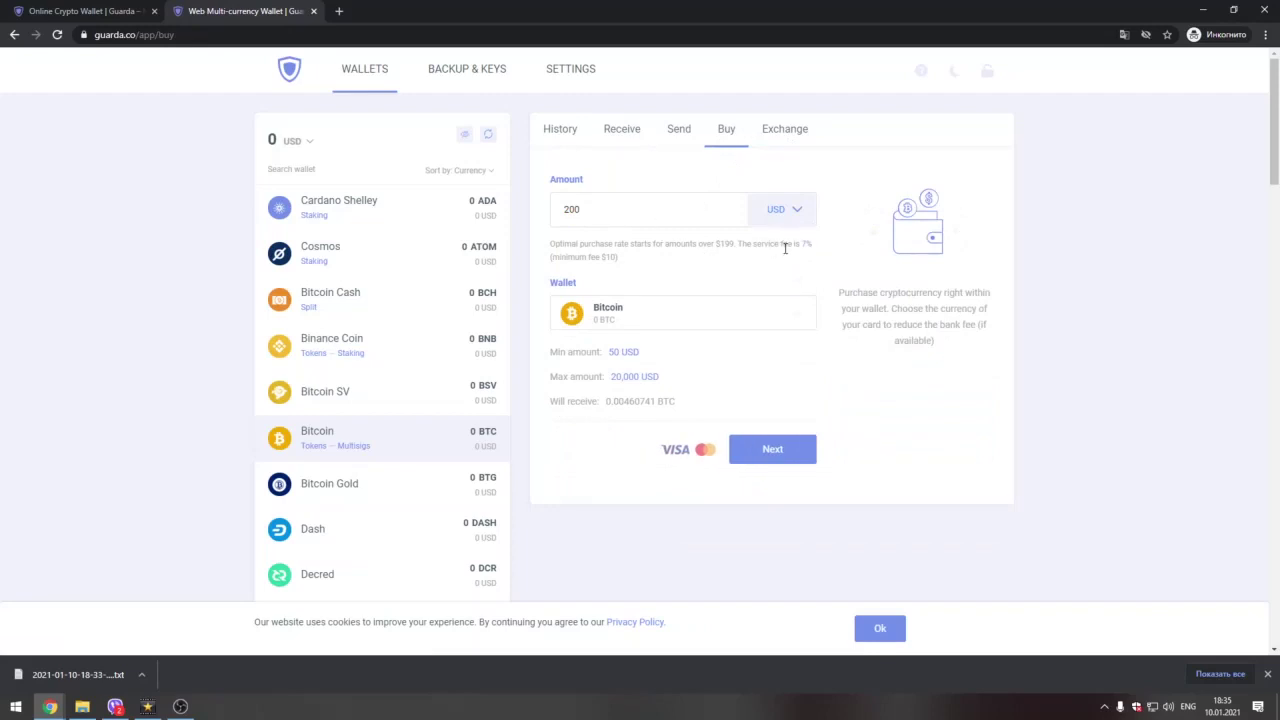
drag(781, 245, 812, 246)
triple_click(800, 246)
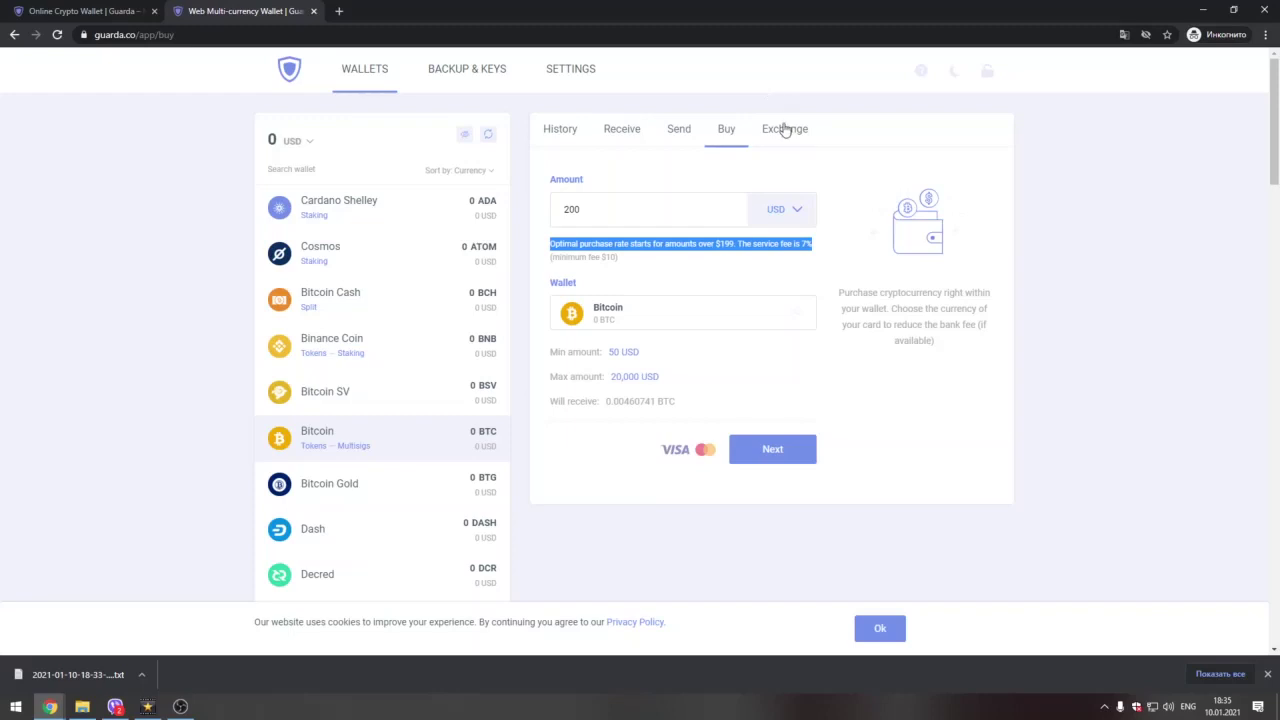
Step: Compare the Bitcoin-to-Ethereum Exchange and Buy forms, then show the Bitcoin Receive address and QR code
click(785, 130)
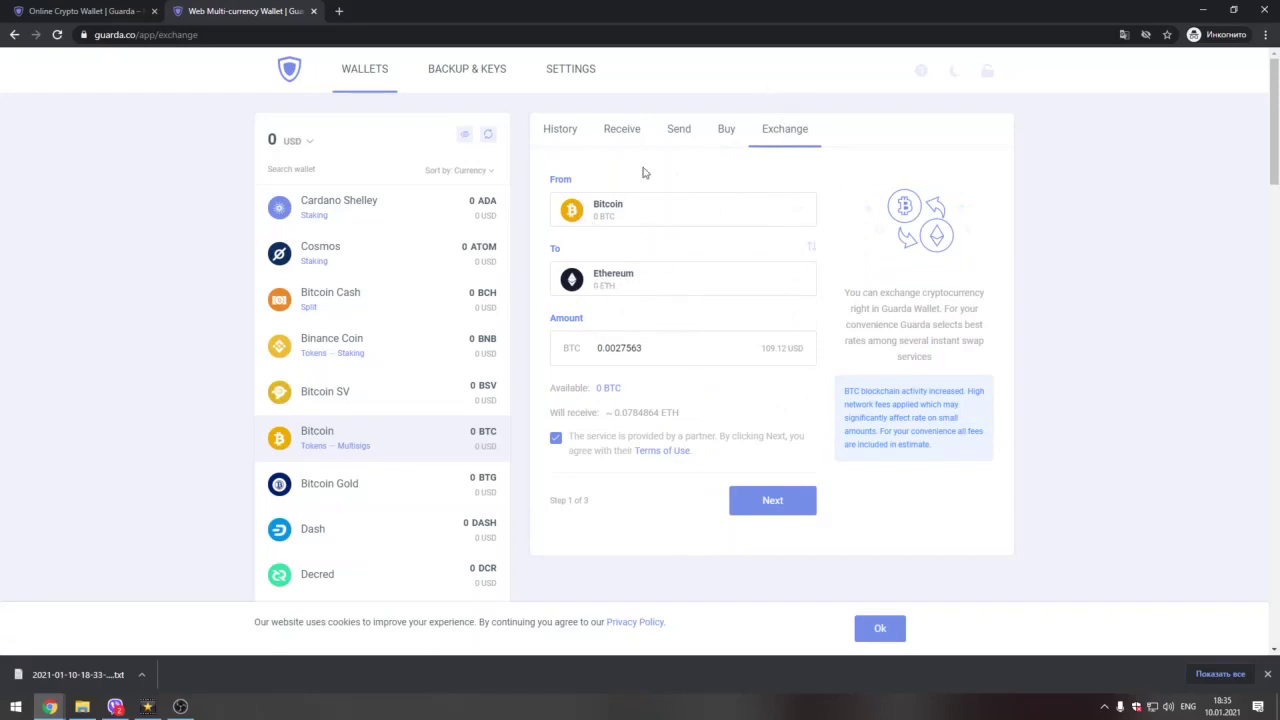
click(726, 134)
click(792, 132)
click(724, 130)
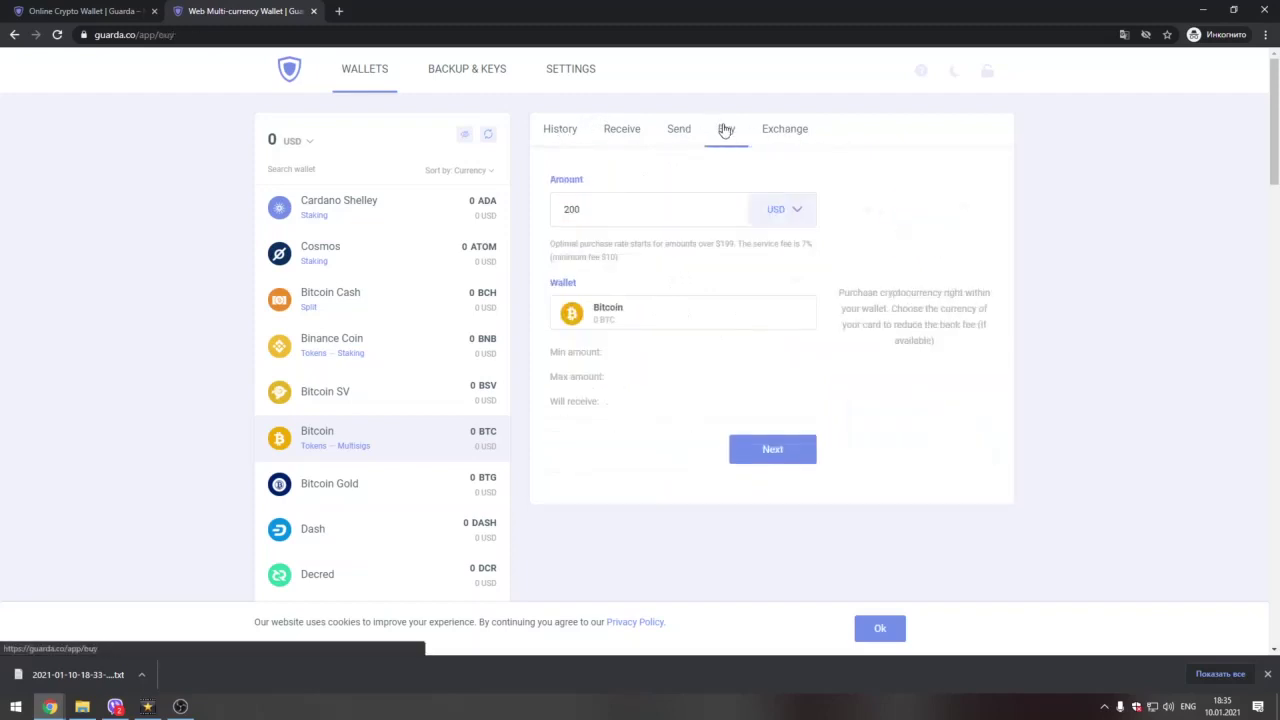
click(799, 127)
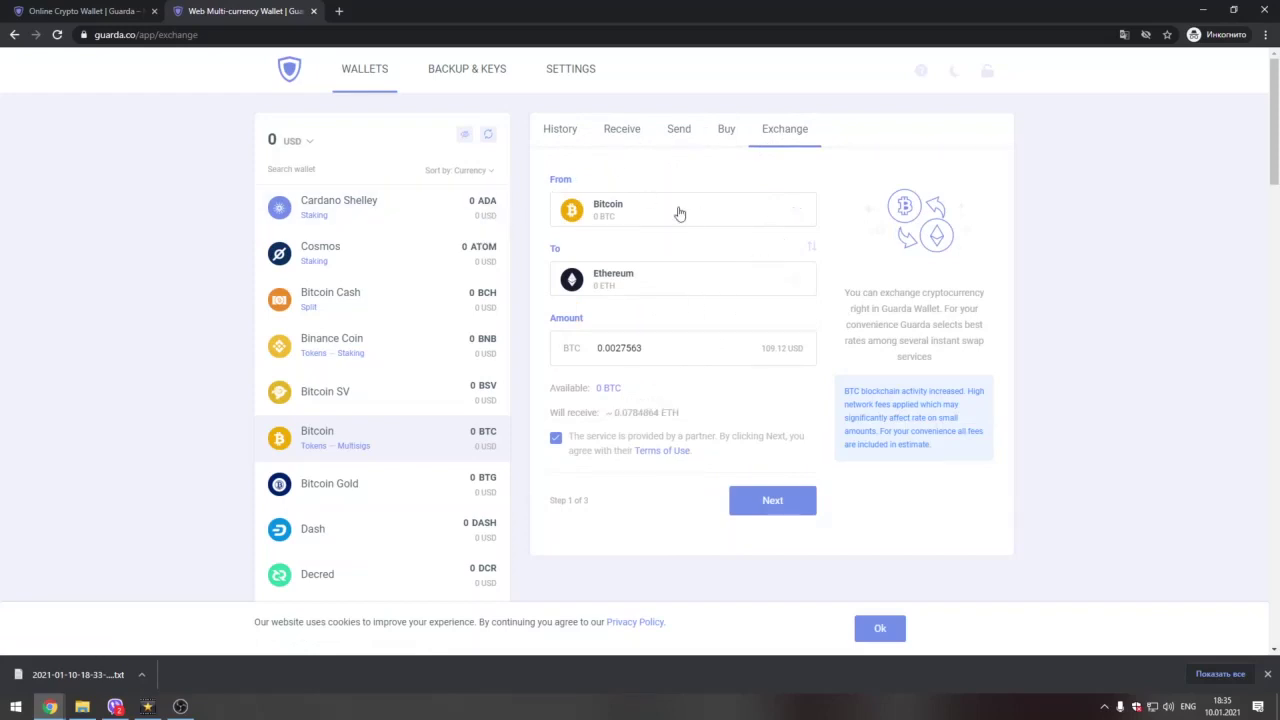
click(634, 131)
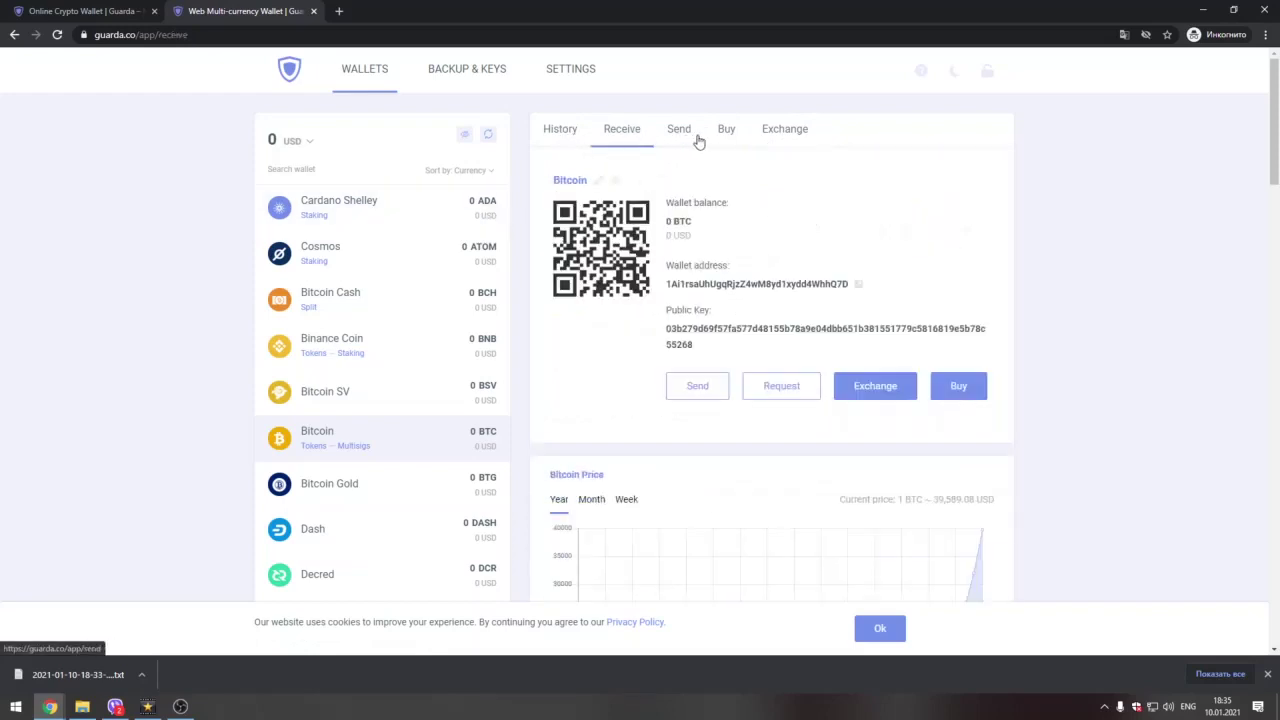
click(740, 131)
Step: Show the empty Bitcoin History tab and scroll the wallet list down to 'More wallets available'
click(552, 131)
scroll(389, 337, down, 1)
scroll(357, 409, down, 4)
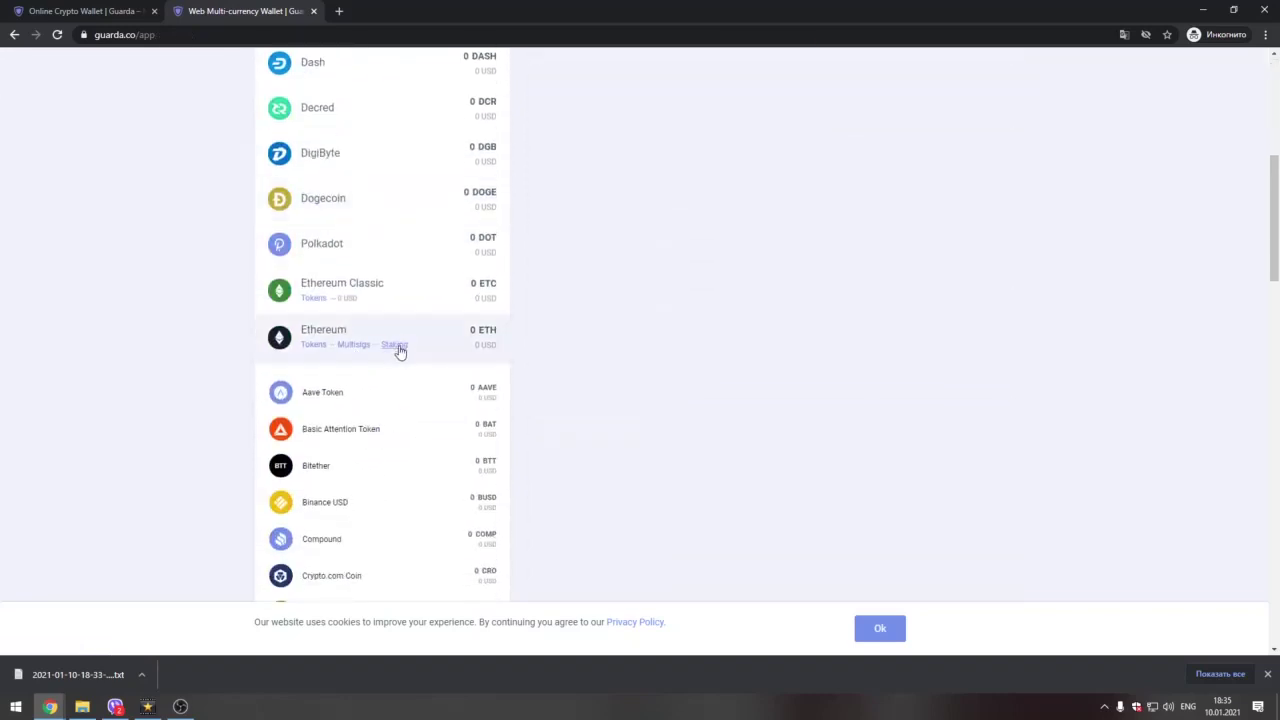
scroll(399, 350, down, 6)
scroll(393, 396, down, 1)
scroll(393, 396, down, 2)
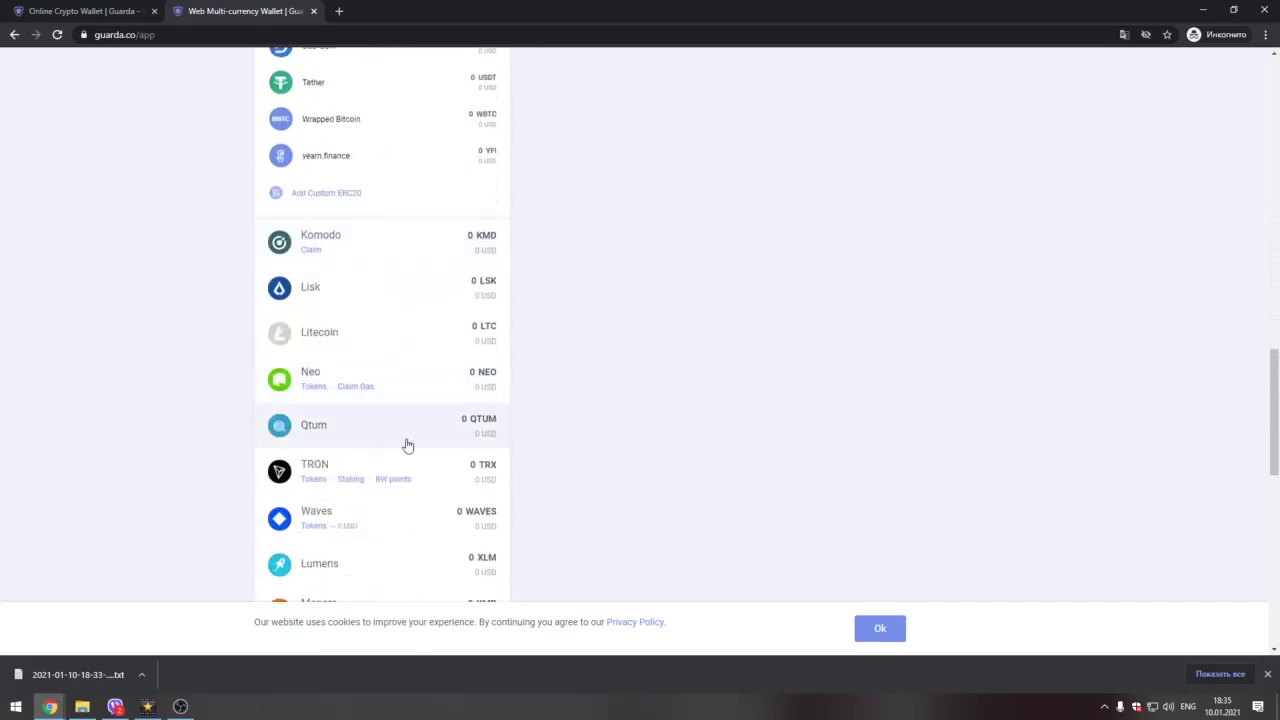
scroll(418, 507, down, 1)
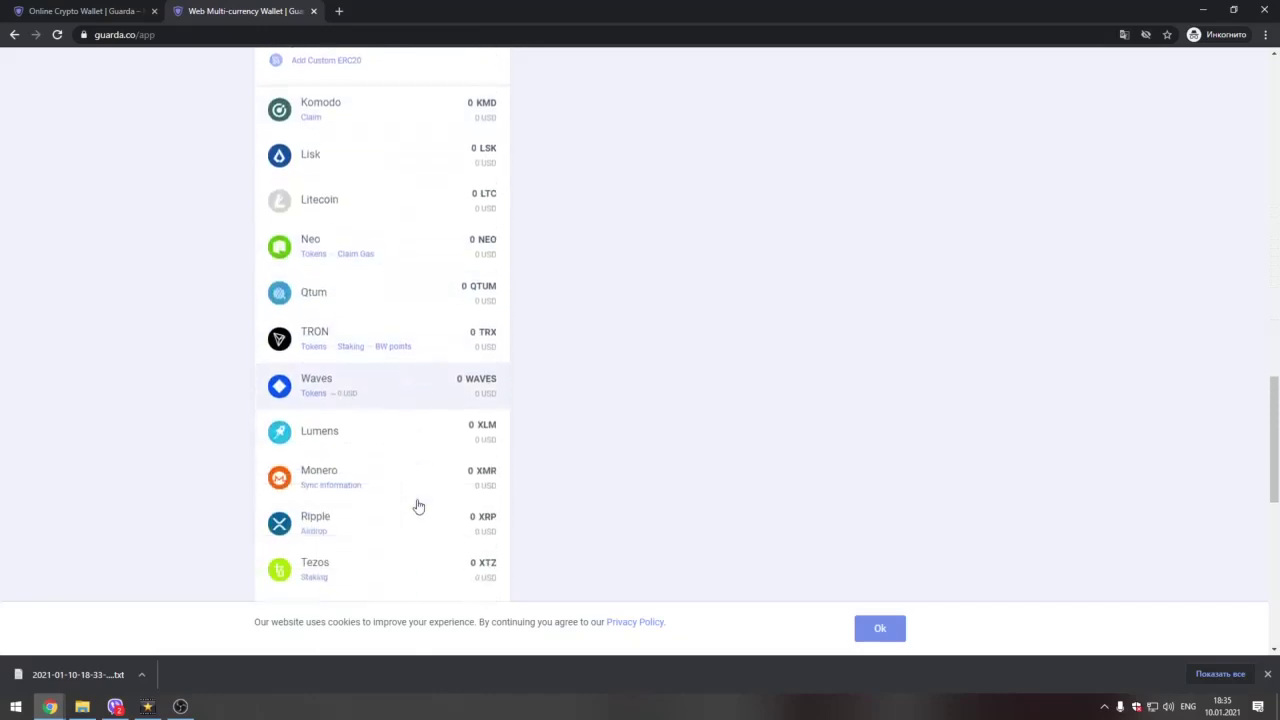
scroll(403, 401, down, 1)
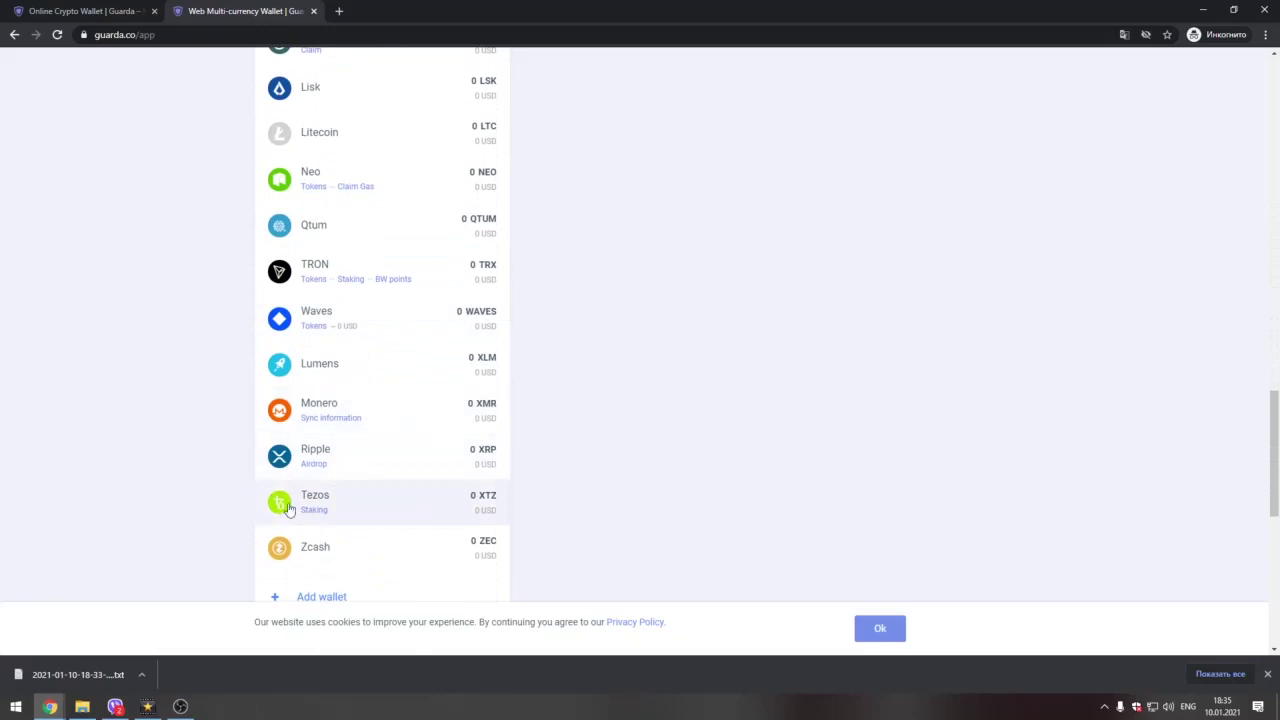
scroll(314, 465, down, 1)
scroll(318, 472, down, 2)
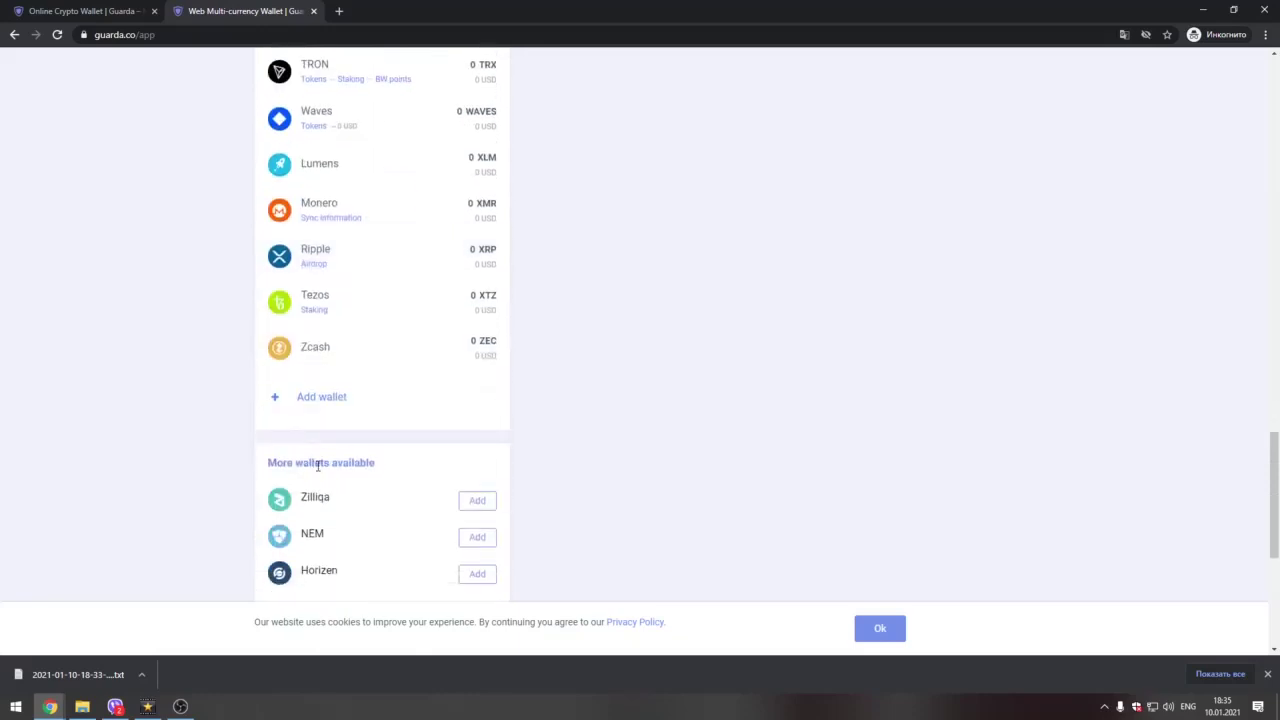
scroll(593, 435, up, 15)
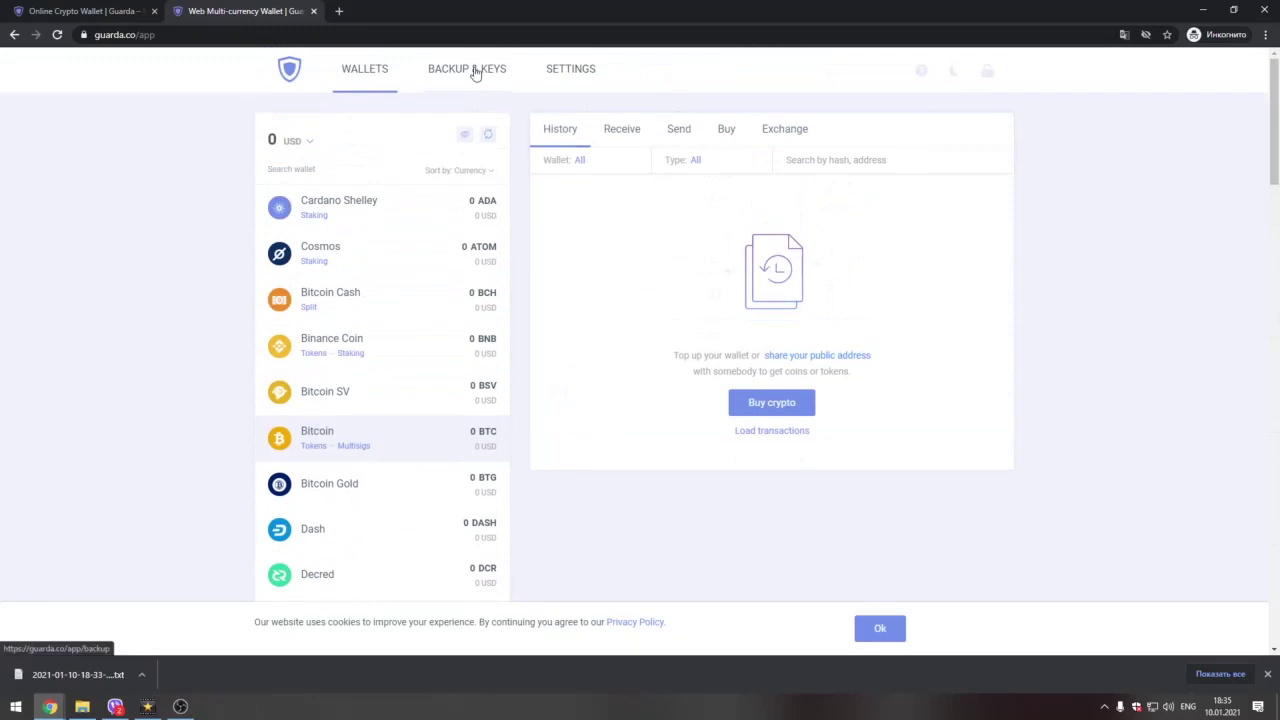
Step: Open BACKUP & KEYS, showing the 10 Jan 2021 backup of 26 wallets, 11.96 KB
click(465, 74)
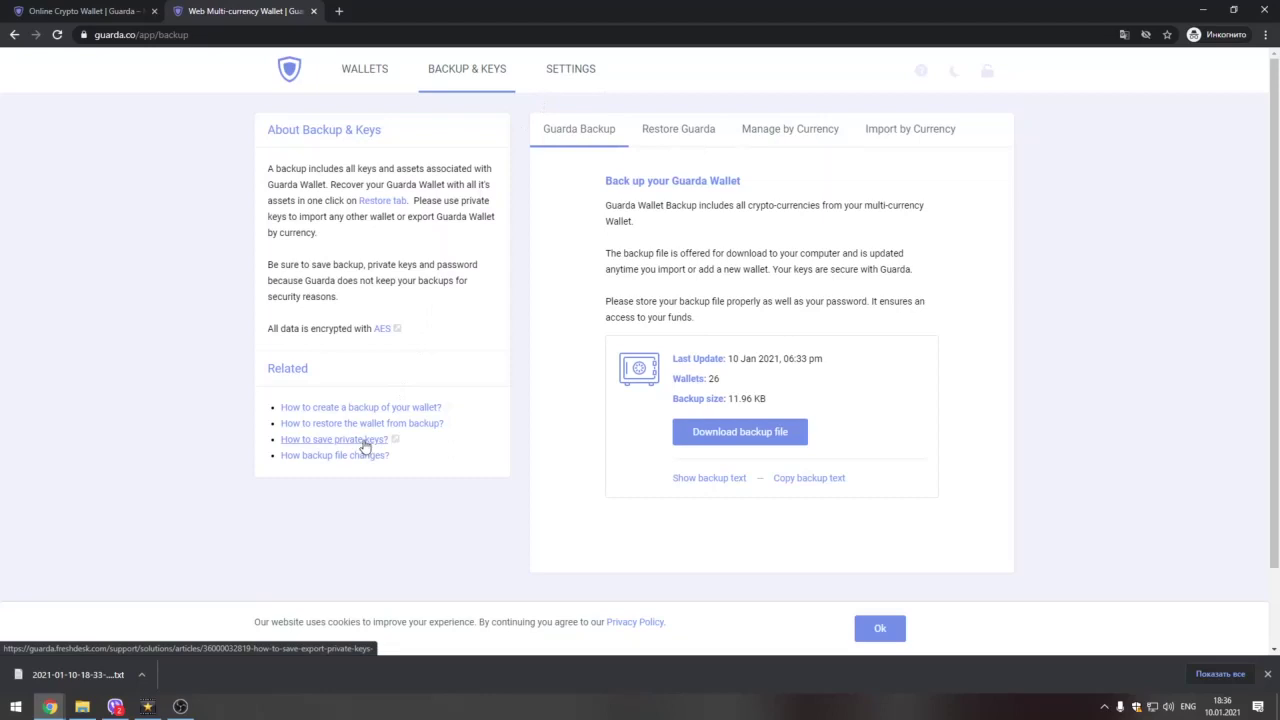
Step: Read the 'How to save private keys?' article in a new tab, then go back to the wallet tab
right_click(366, 447)
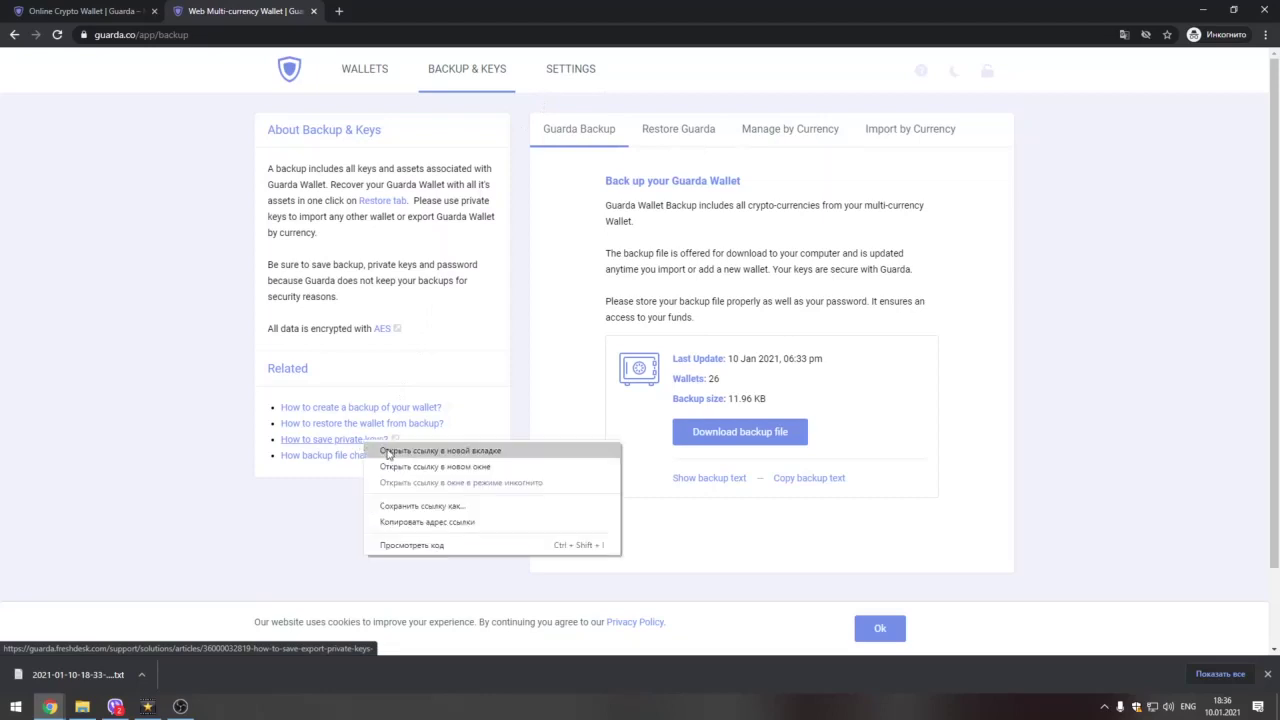
click(388, 451)
click(371, 10)
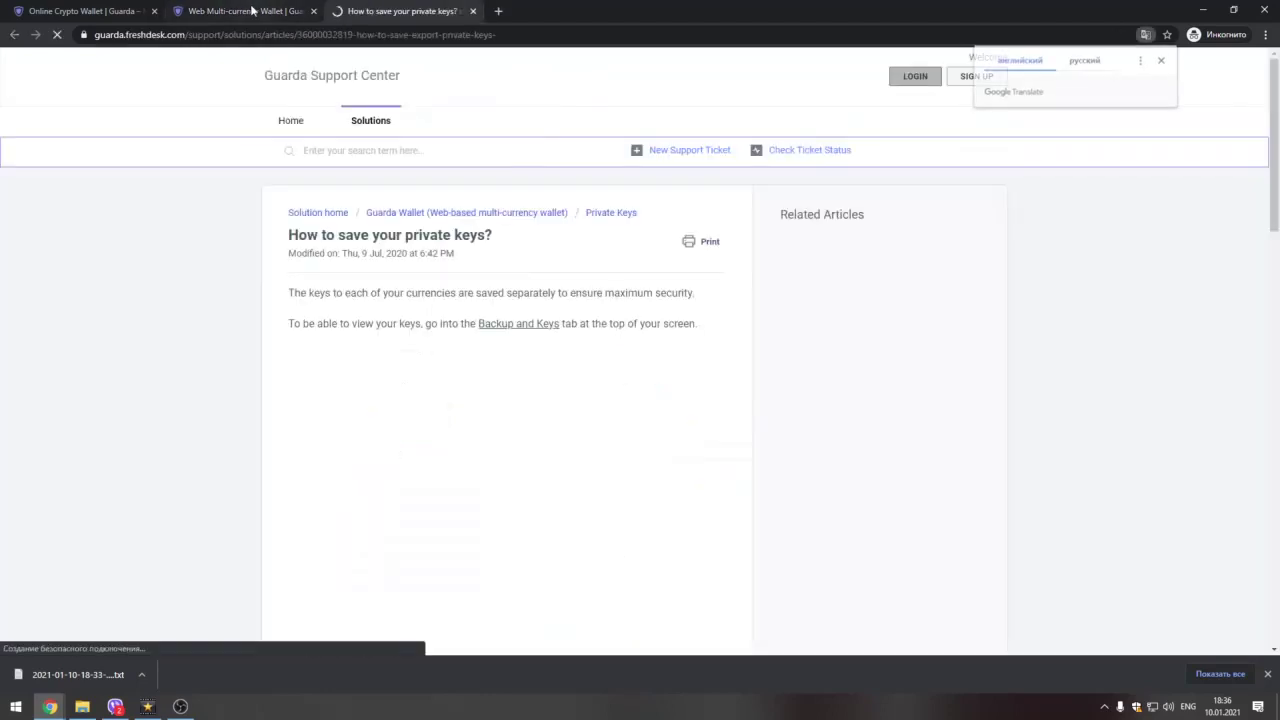
scroll(537, 416, down, 2)
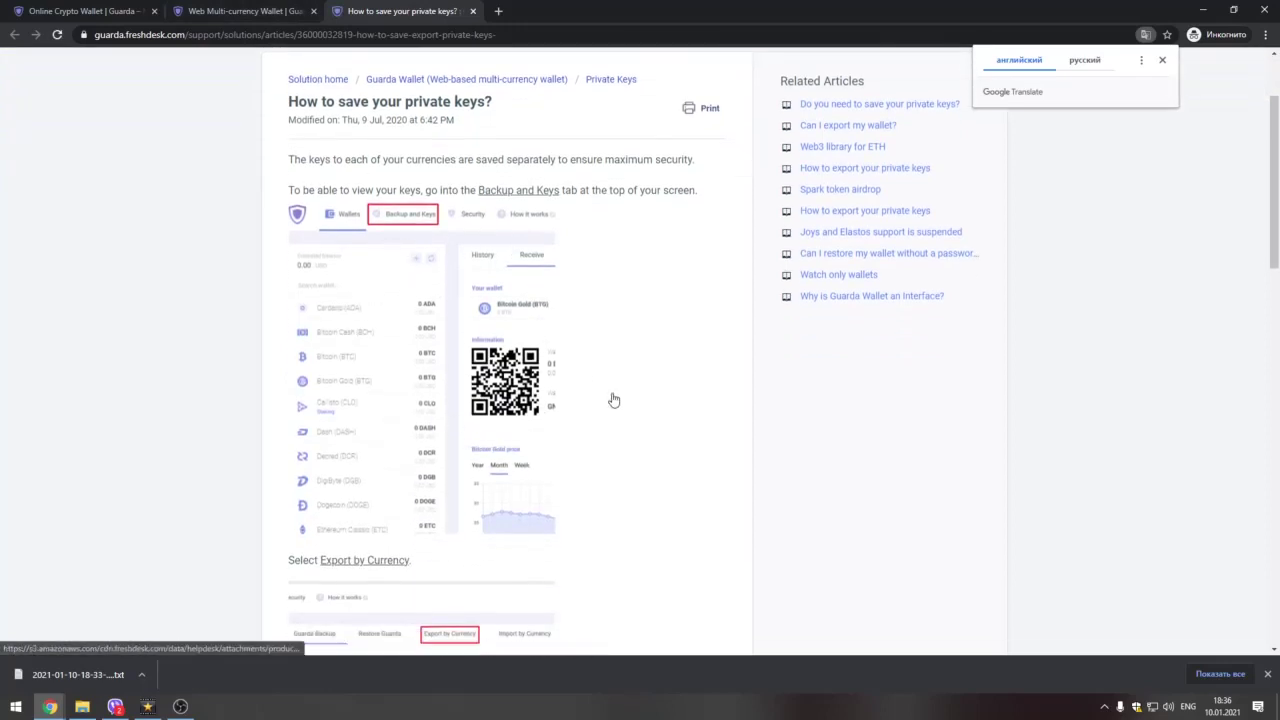
scroll(528, 419, down, 1)
scroll(528, 419, down, 3)
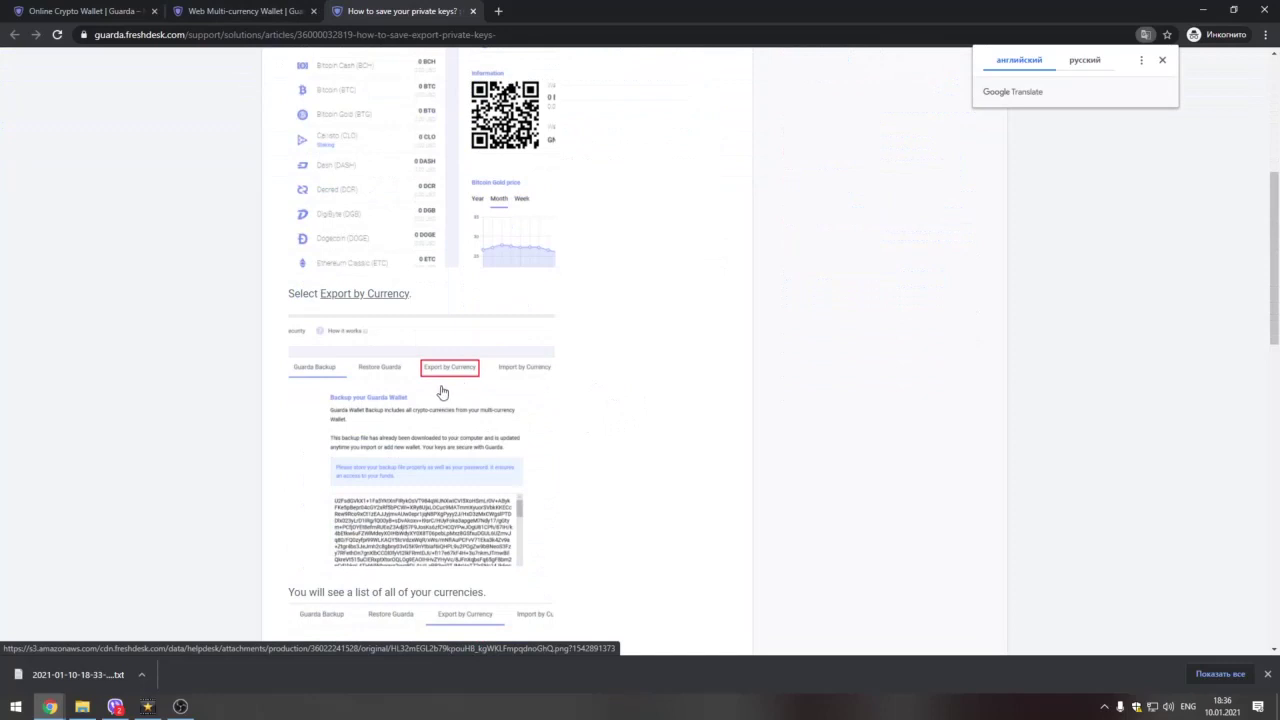
scroll(505, 399, down, 1)
click(240, 11)
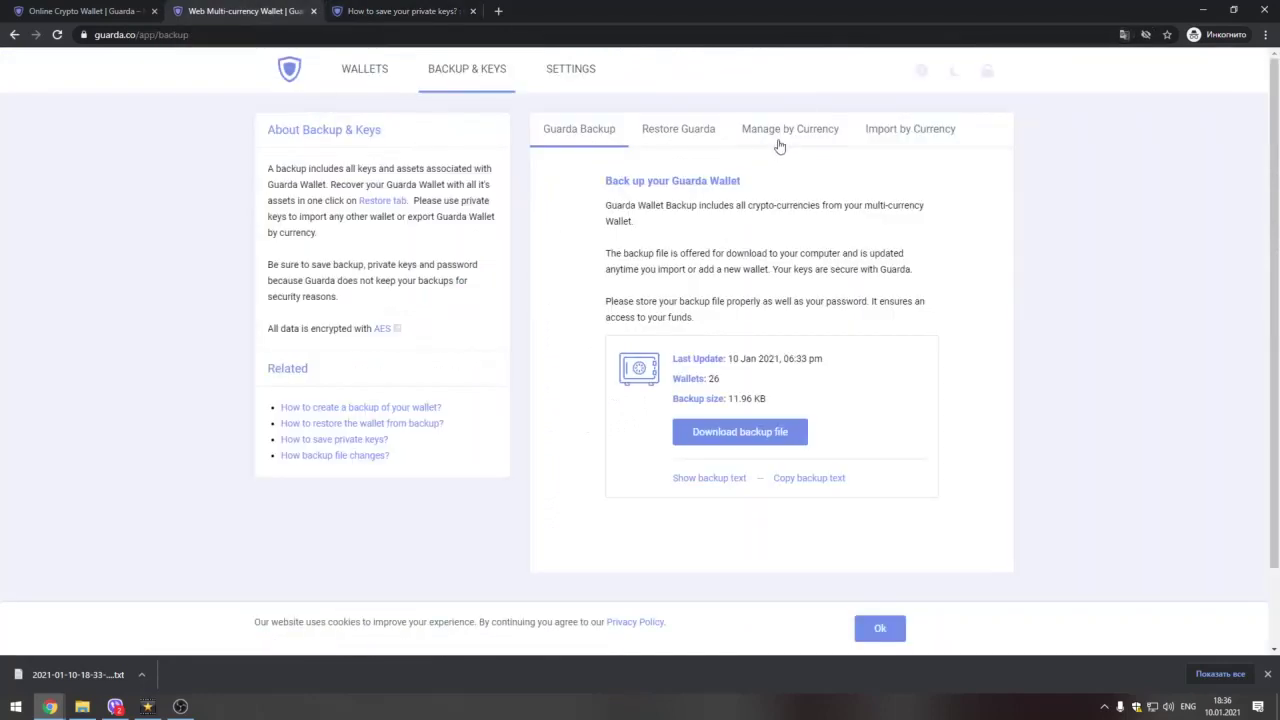
Step: Show the Manage by Currency list and expand the Bitcoin wallet's key details
click(417, 8)
click(218, 11)
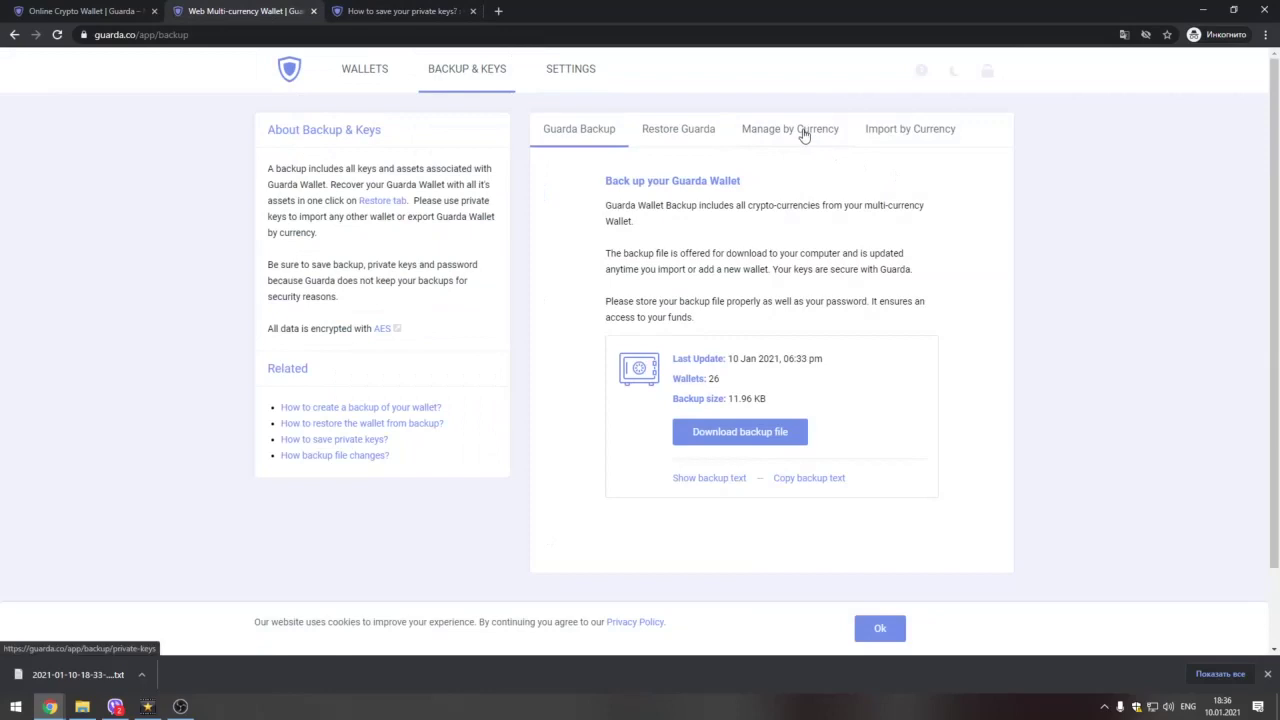
click(803, 135)
scroll(717, 383, down, 3)
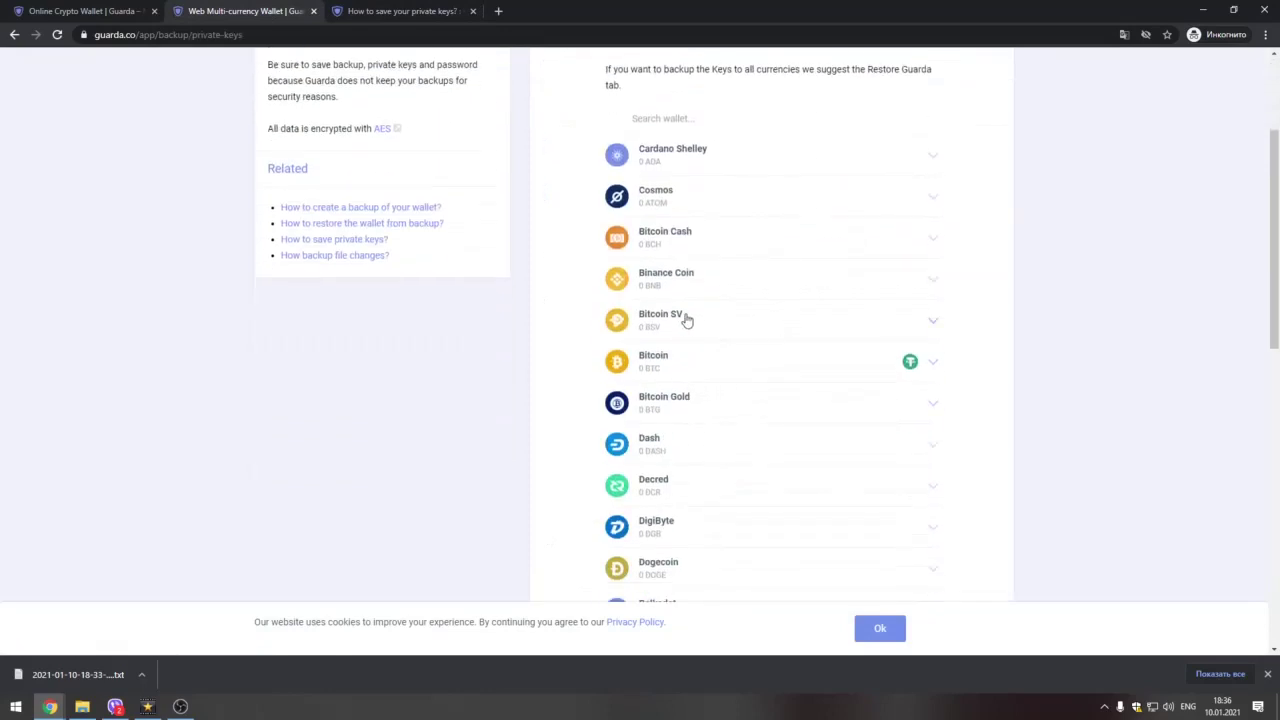
click(651, 364)
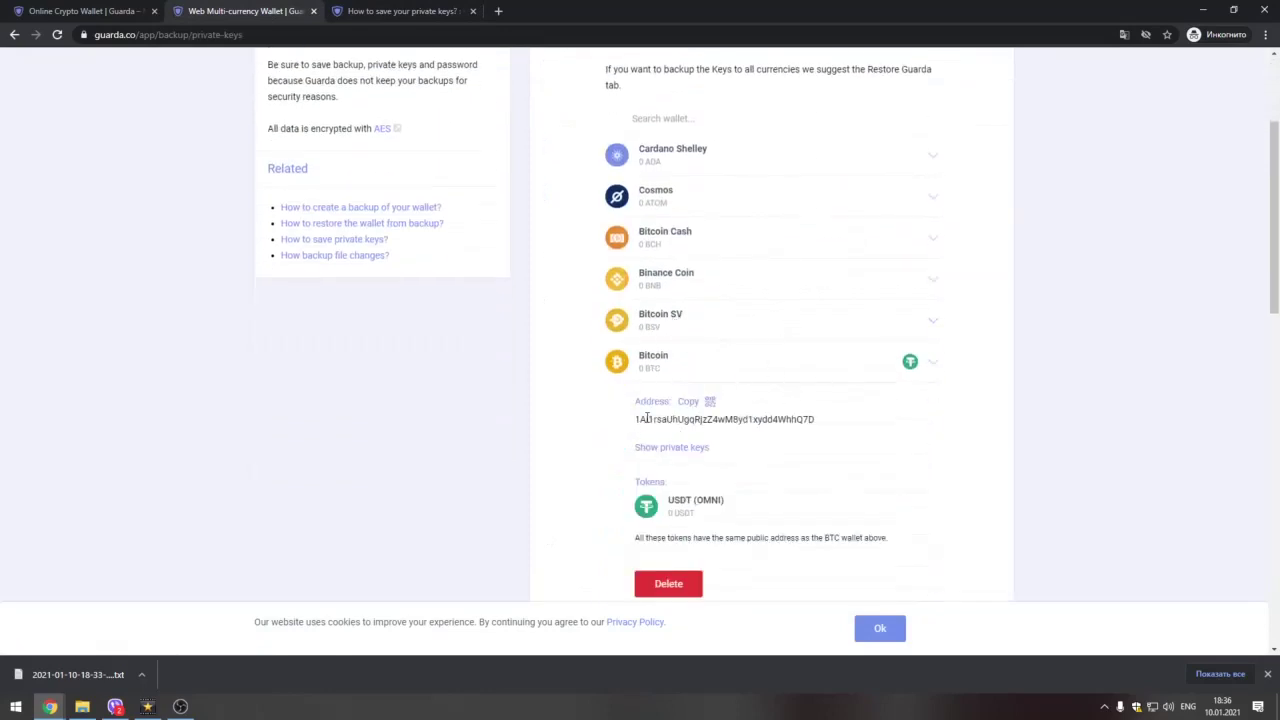
Step: Reveal the Bitcoin private key by confirming the wallet password, then select the key text
click(671, 448)
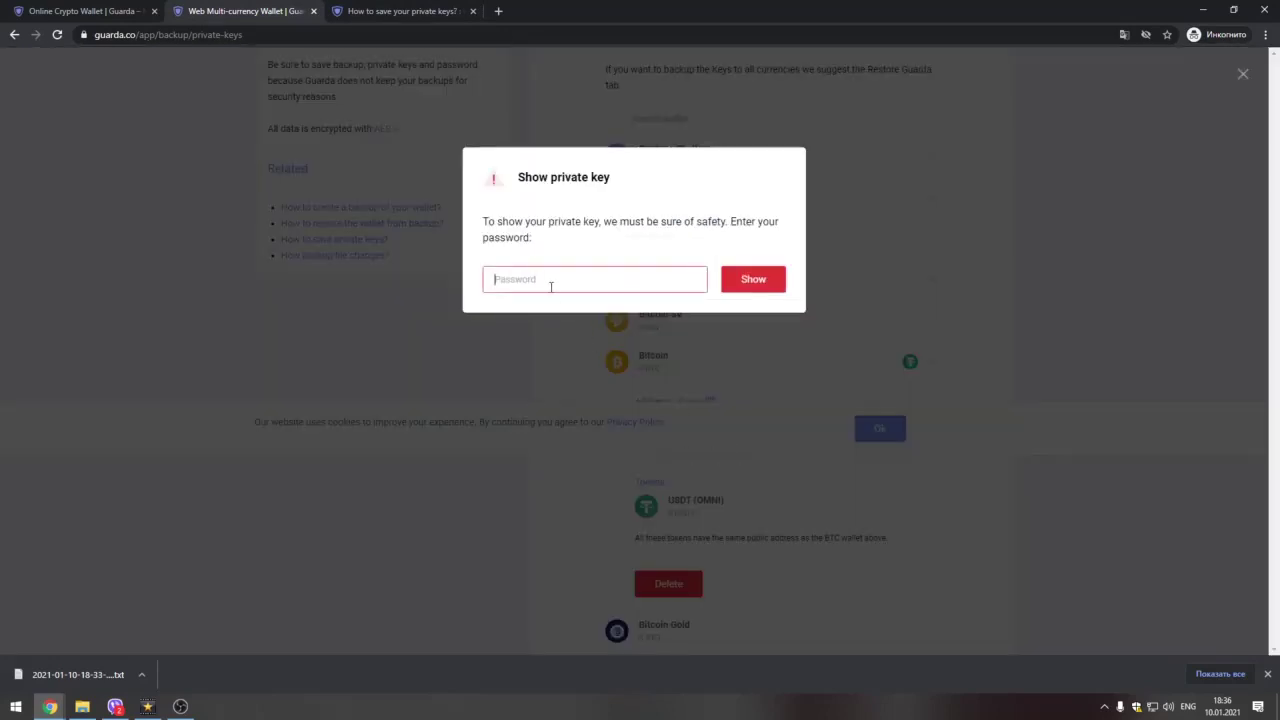
text(••••••••)
click(768, 283)
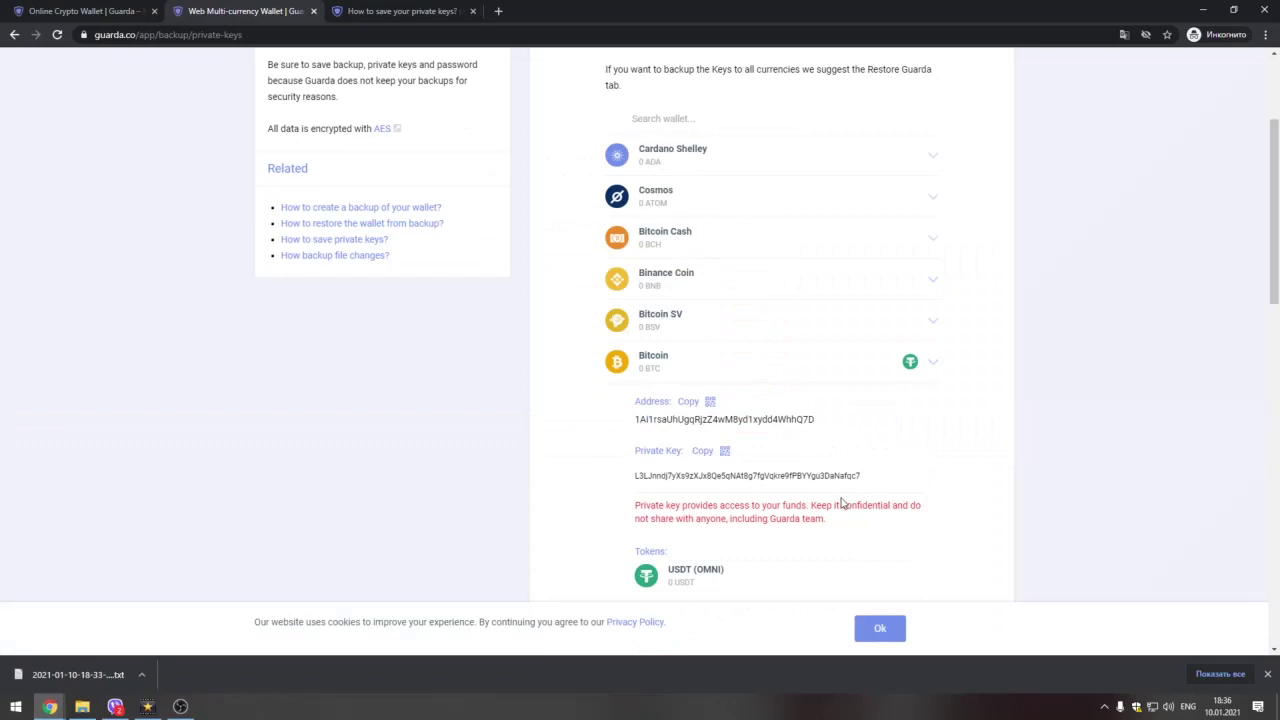
drag(683, 511, 826, 520)
click(868, 525)
drag(630, 486, 870, 481)
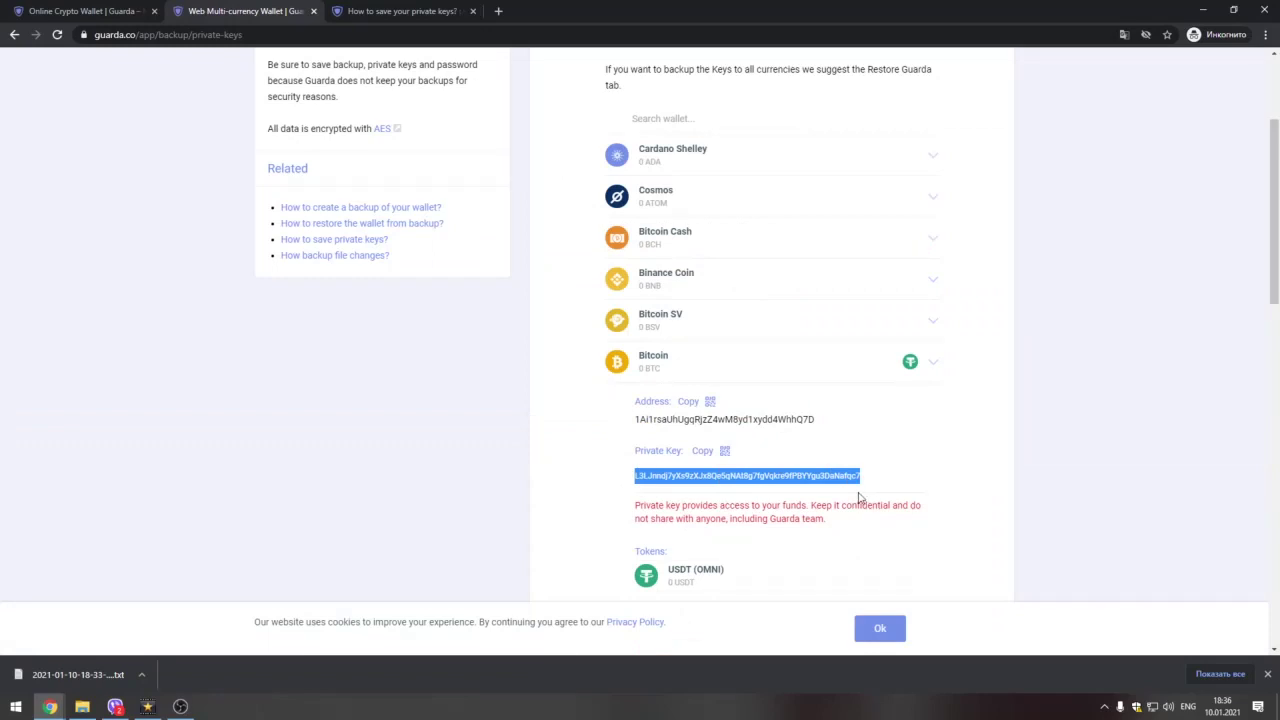
scroll(856, 500, up, 2)
scroll(856, 502, down, 2)
scroll(856, 505, up, 2)
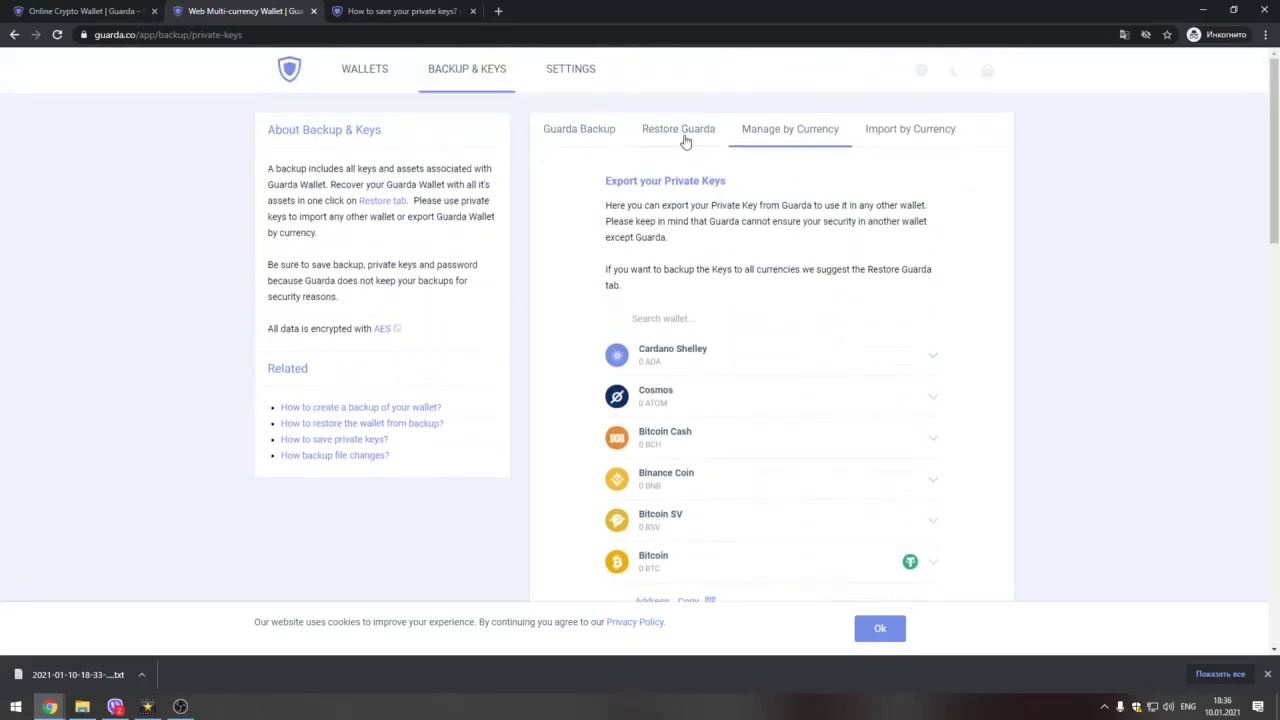
Step: Look over the Guarda Backup and Restore Guarda sections
scroll(690, 160, down, 4)
scroll(776, 390, up, 4)
click(561, 136)
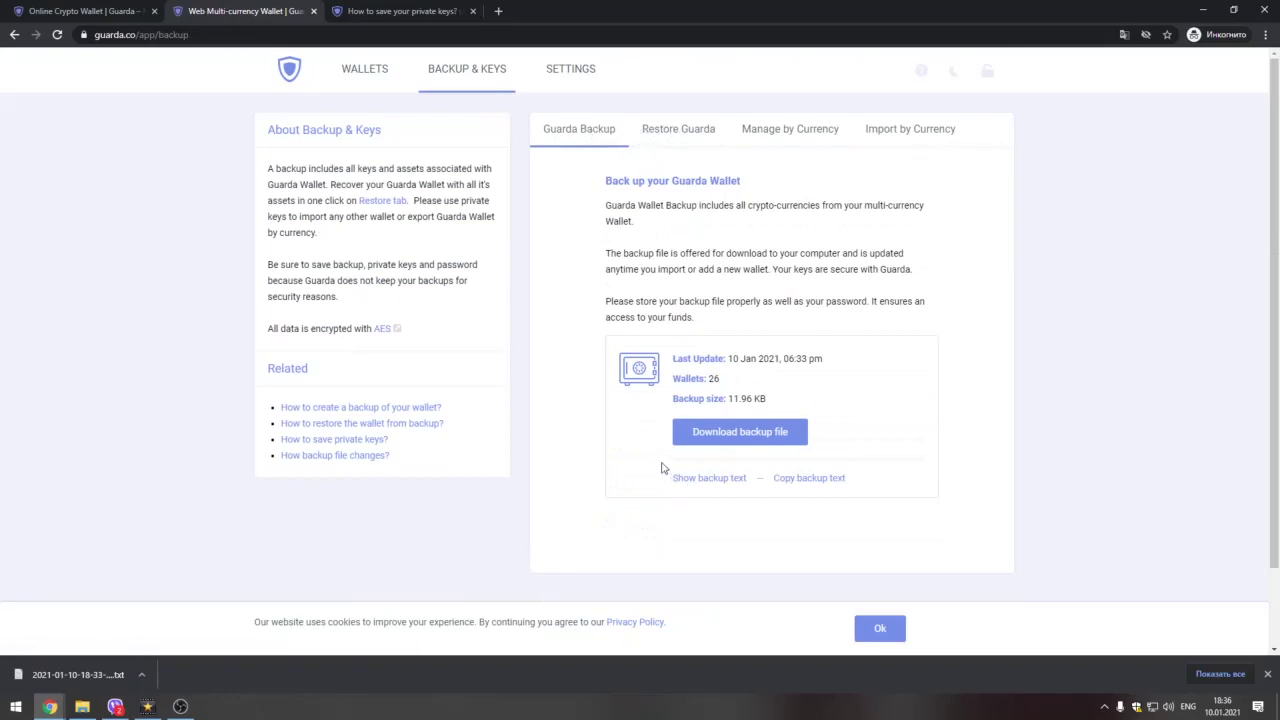
click(690, 136)
Step: Go back to the Wallets list and lock the wallet
click(576, 136)
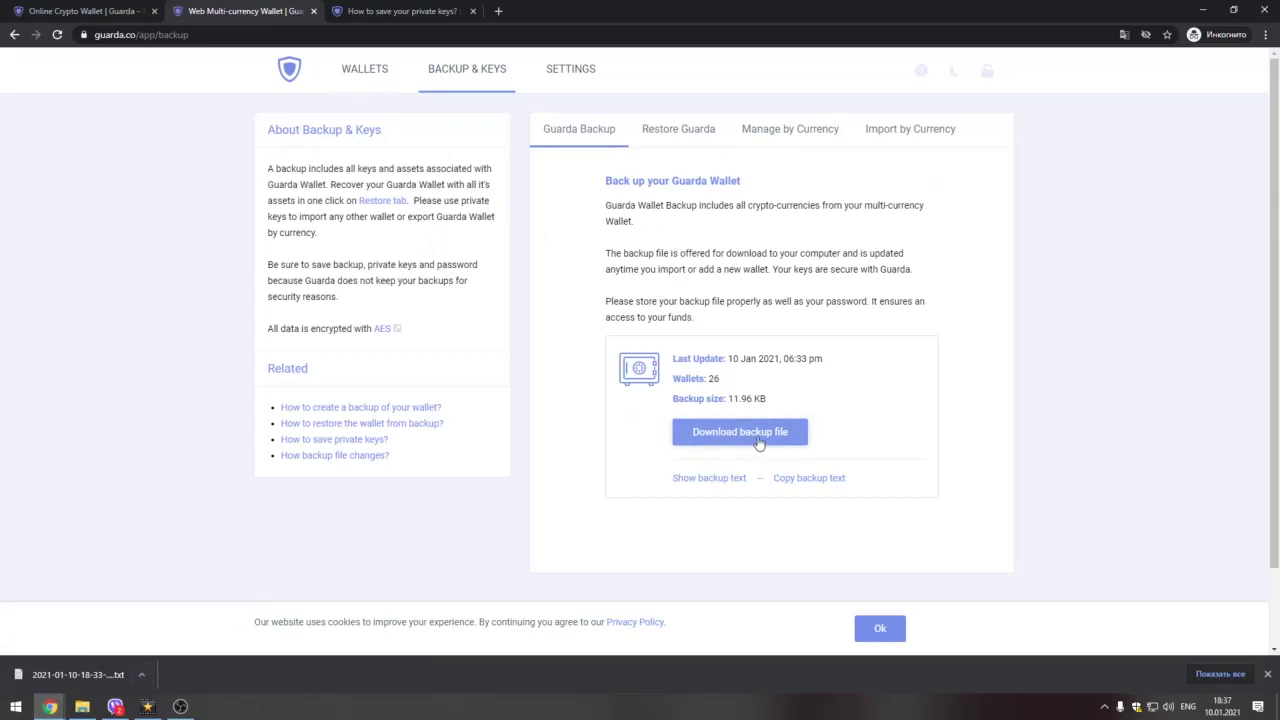
click(366, 74)
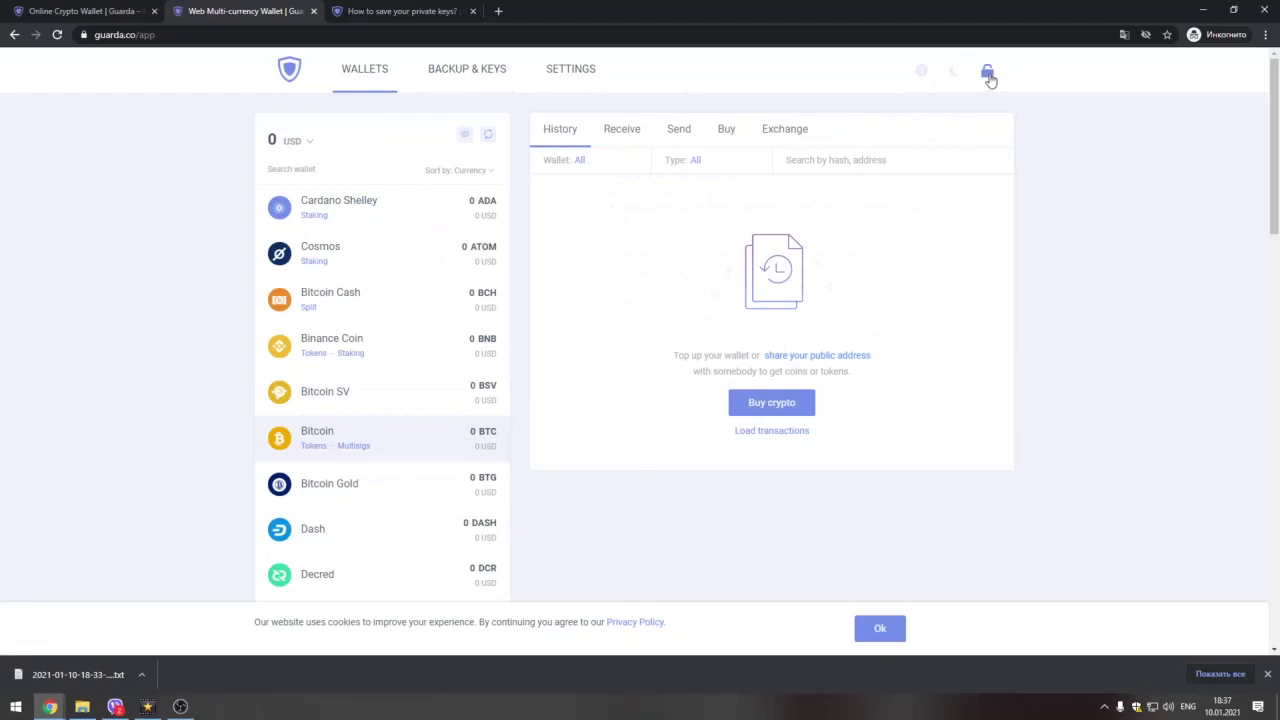
click(987, 74)
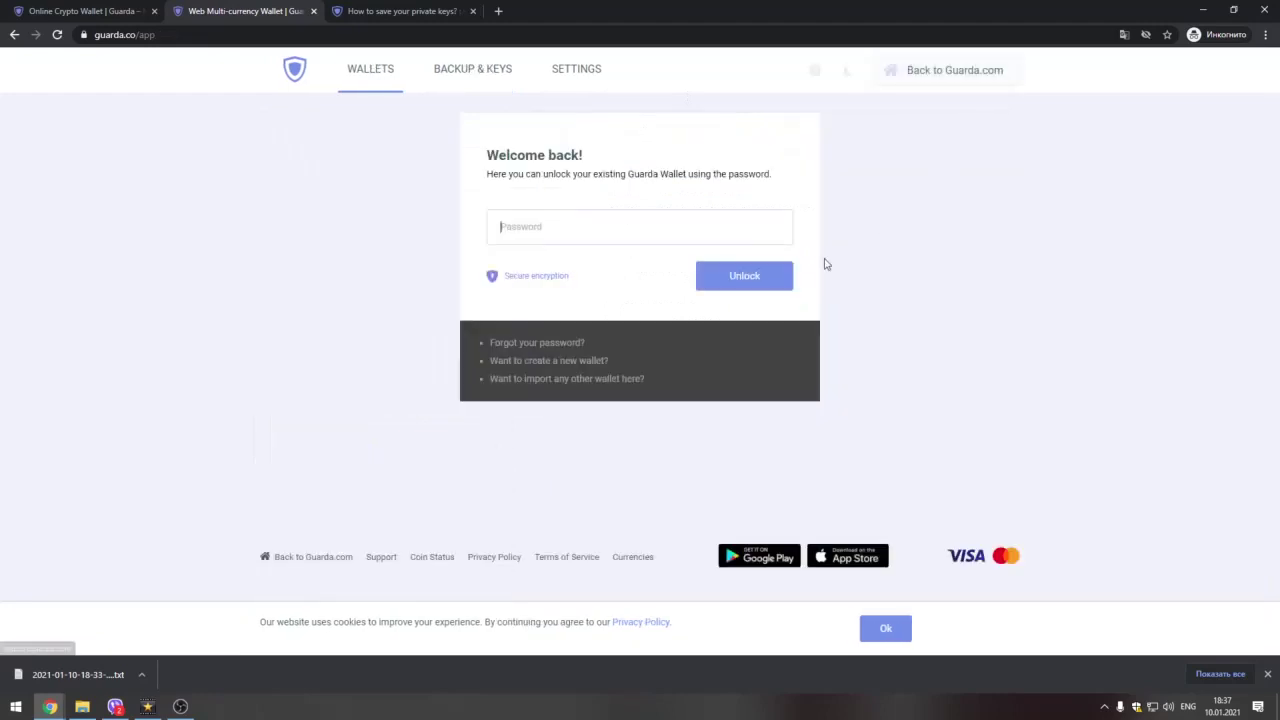
Step: Choose 'Want to create a new wallet?' and confirm Clear Cache to log out
click(545, 362)
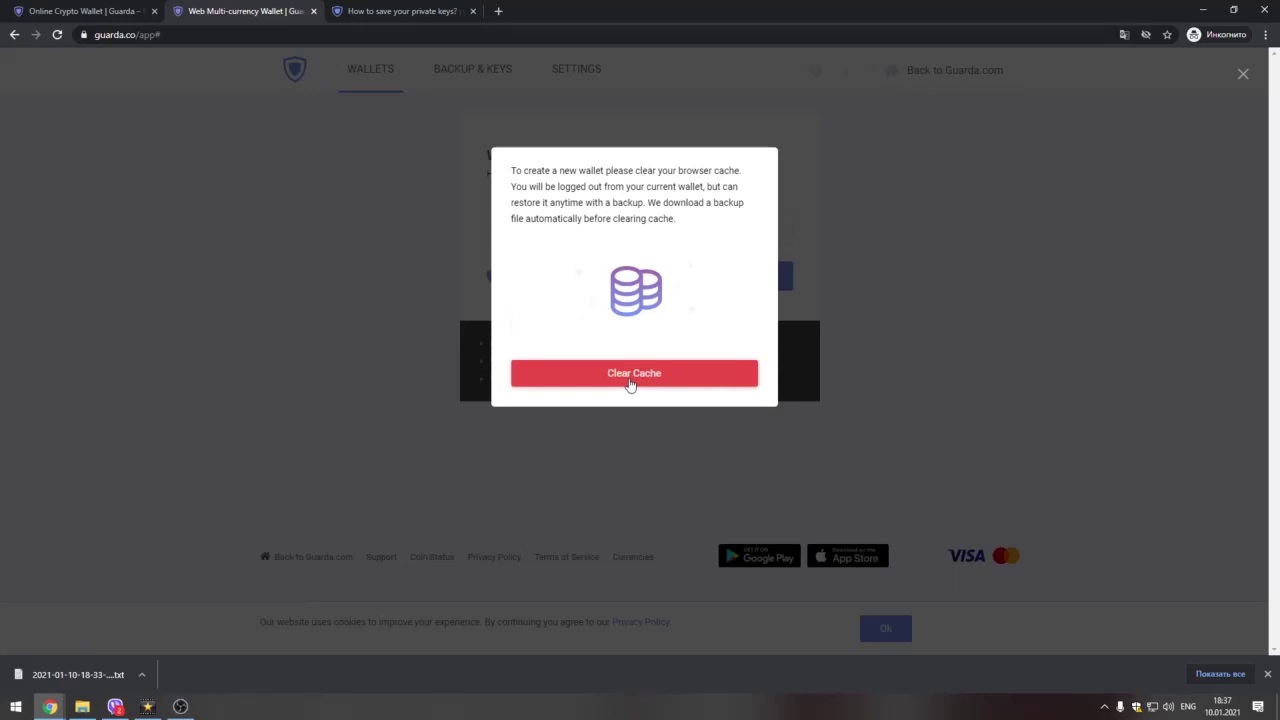
click(630, 385)
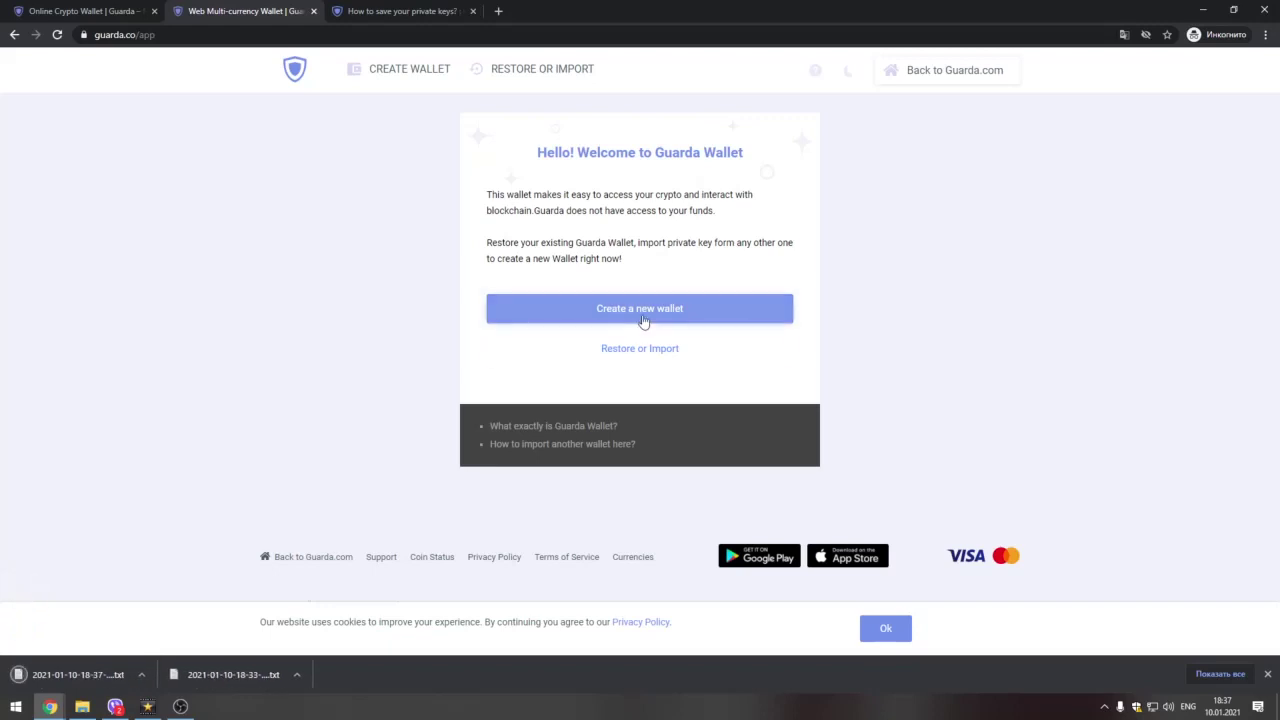
Step: Open the Restore or Import screen and check the downloaded backup files
click(639, 352)
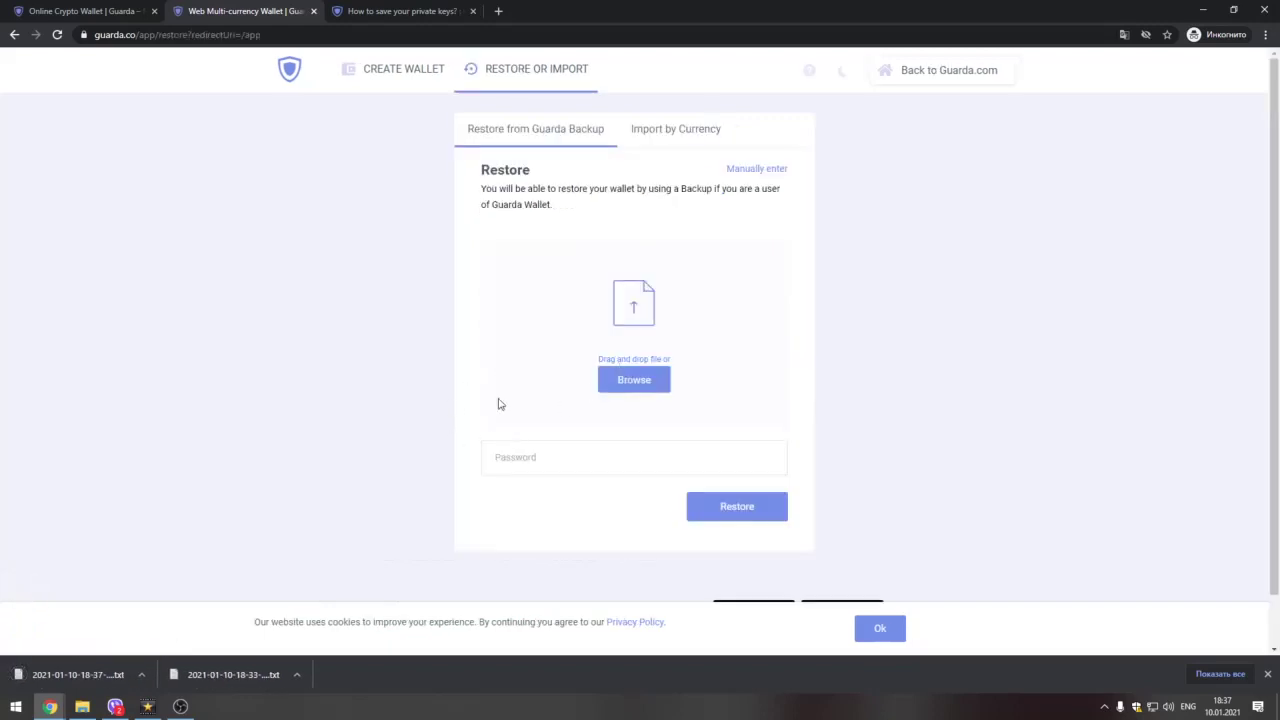
click(141, 676)
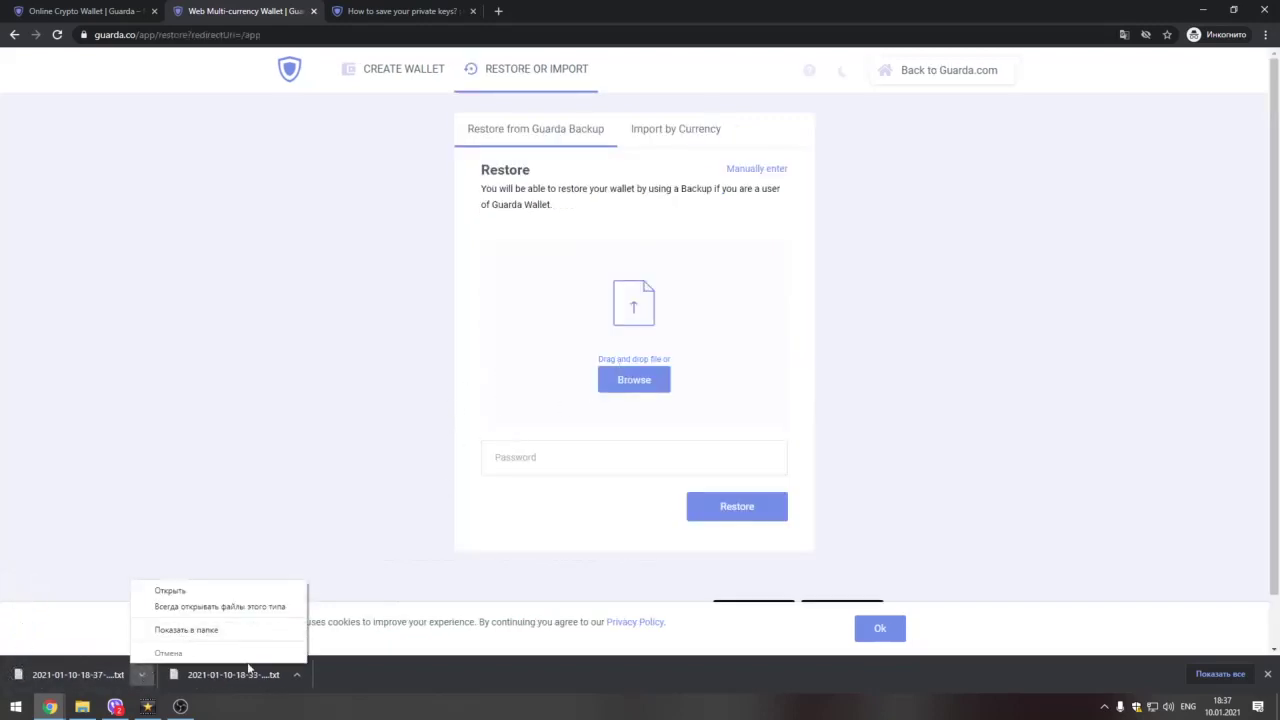
click(297, 679)
click(297, 679)
click(634, 379)
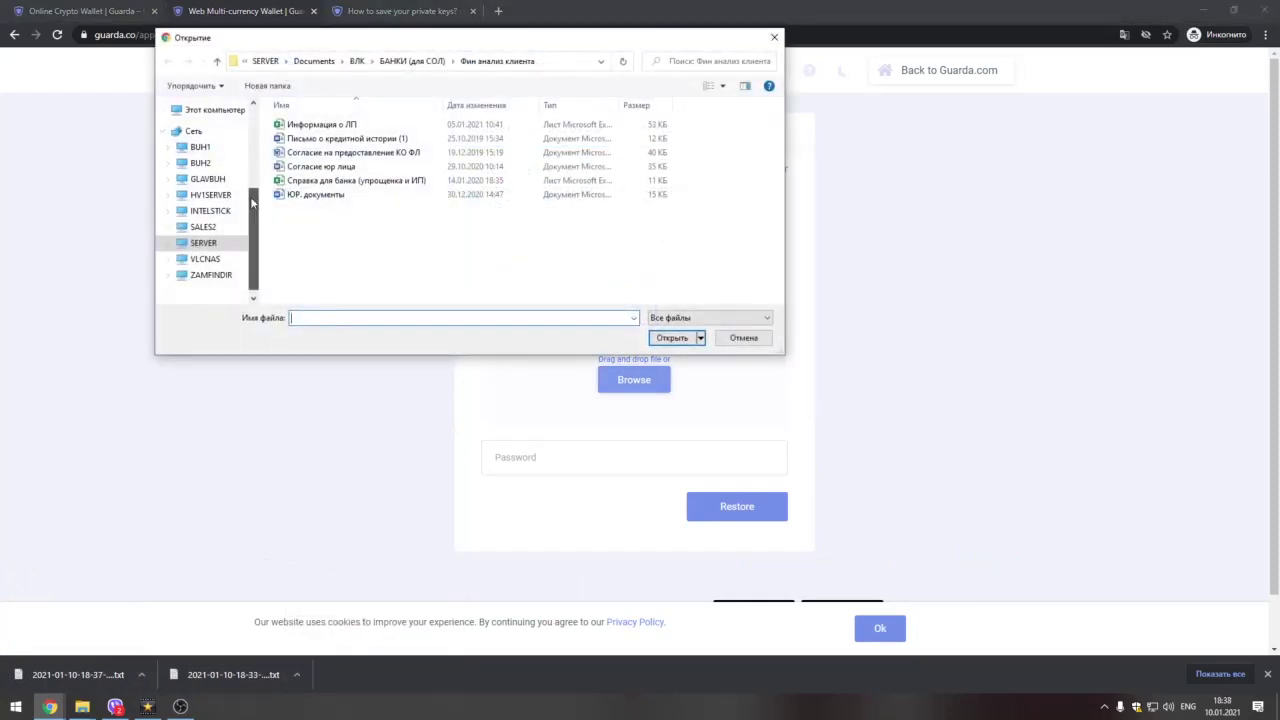
scroll(252, 220, up, 5)
click(213, 131)
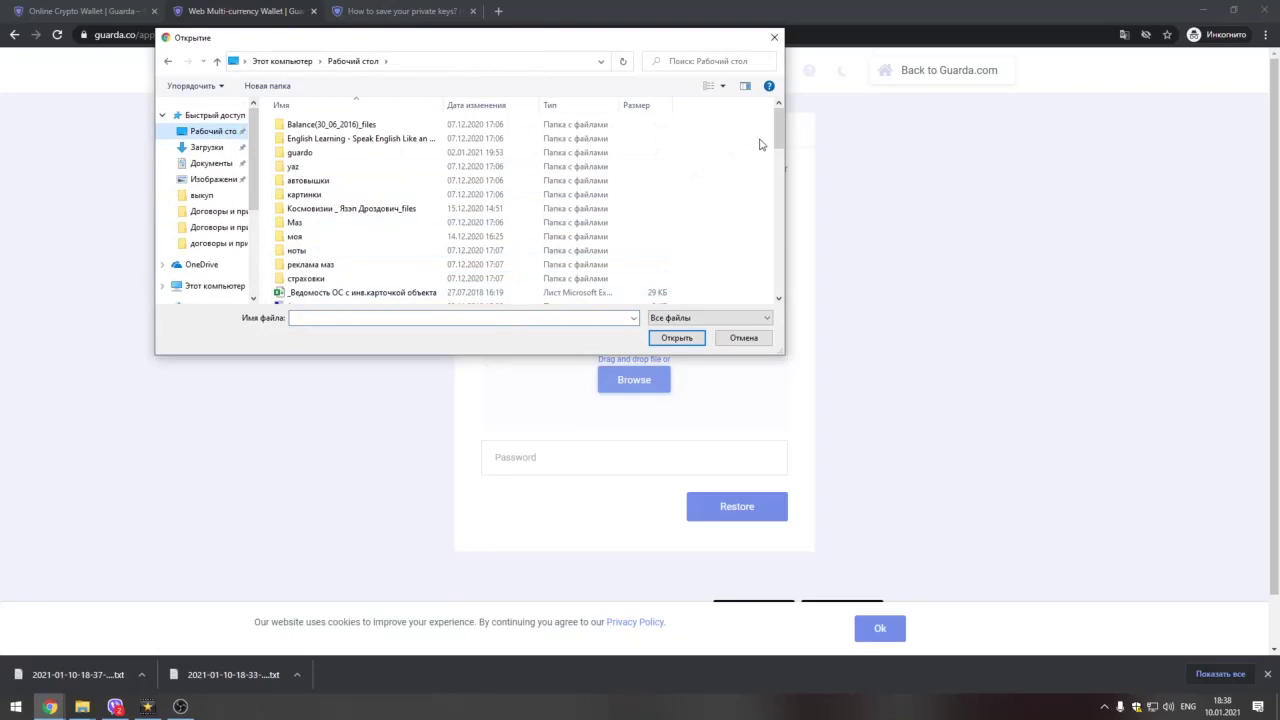
mouse_move(771, 138)
mouse_down()
mouse_move(763, 297)
mouse_move(765, 160)
mouse_up()
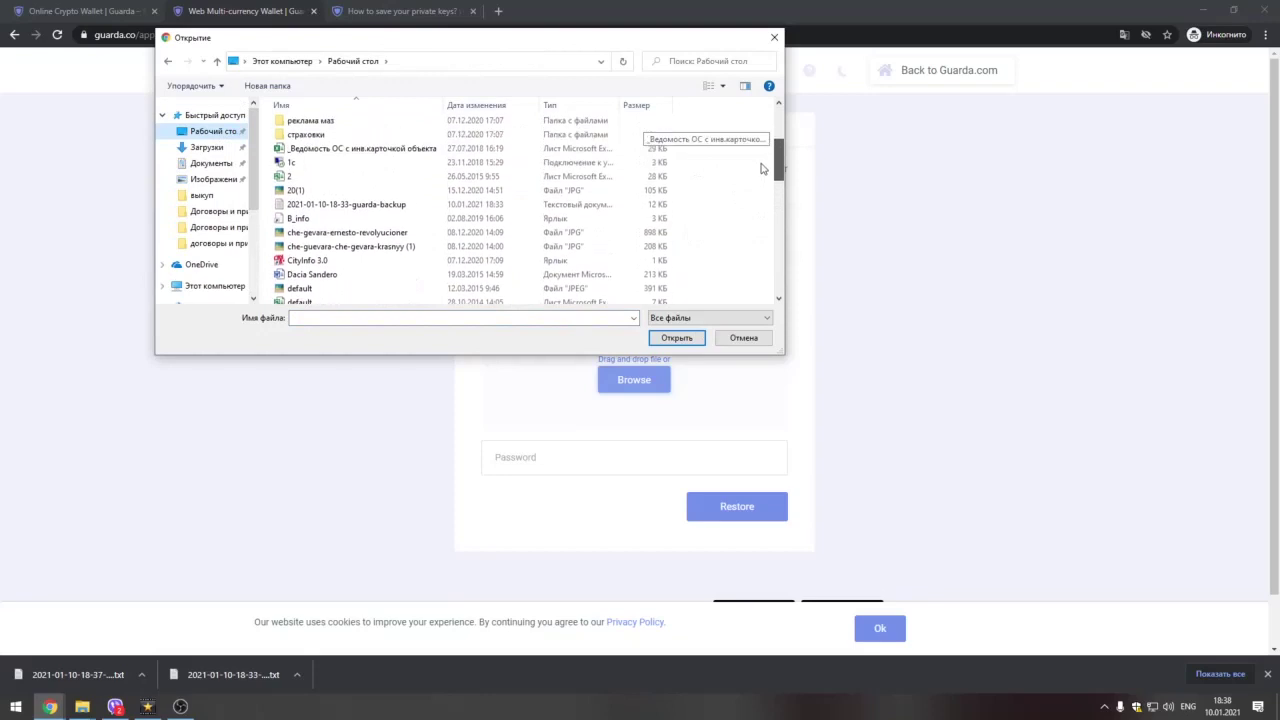
click(346, 204)
click(673, 340)
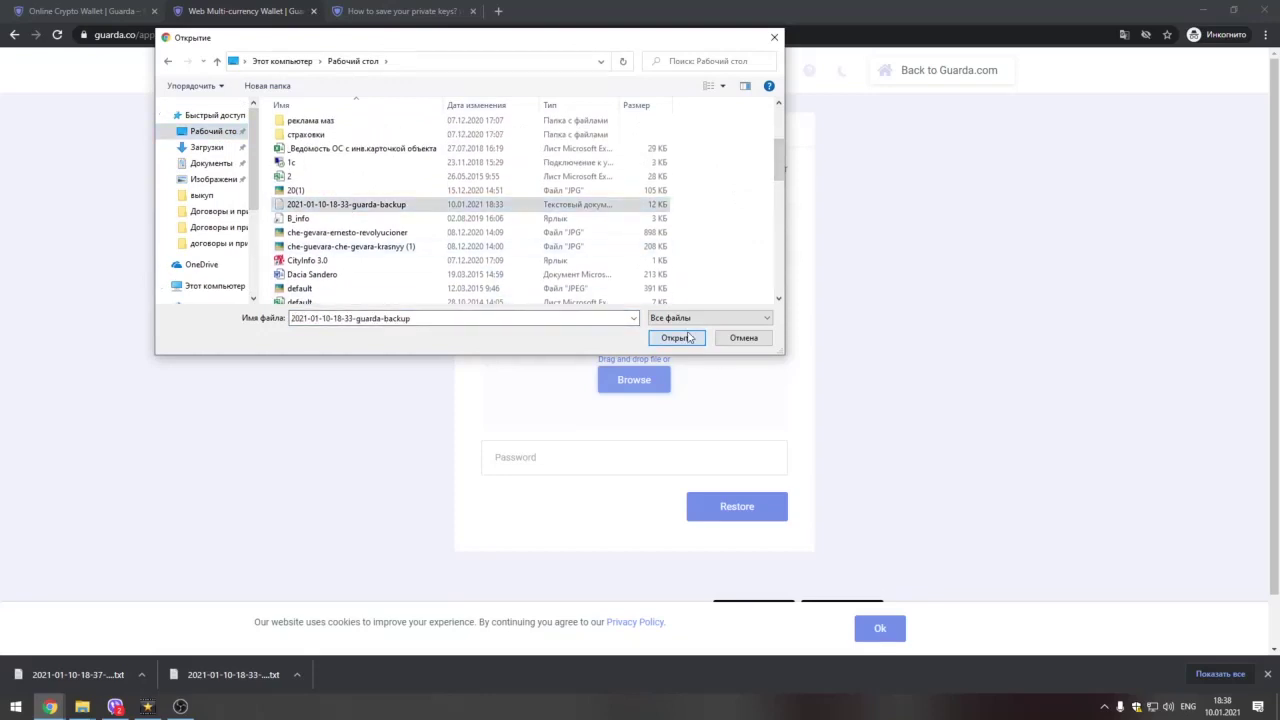
text(•)
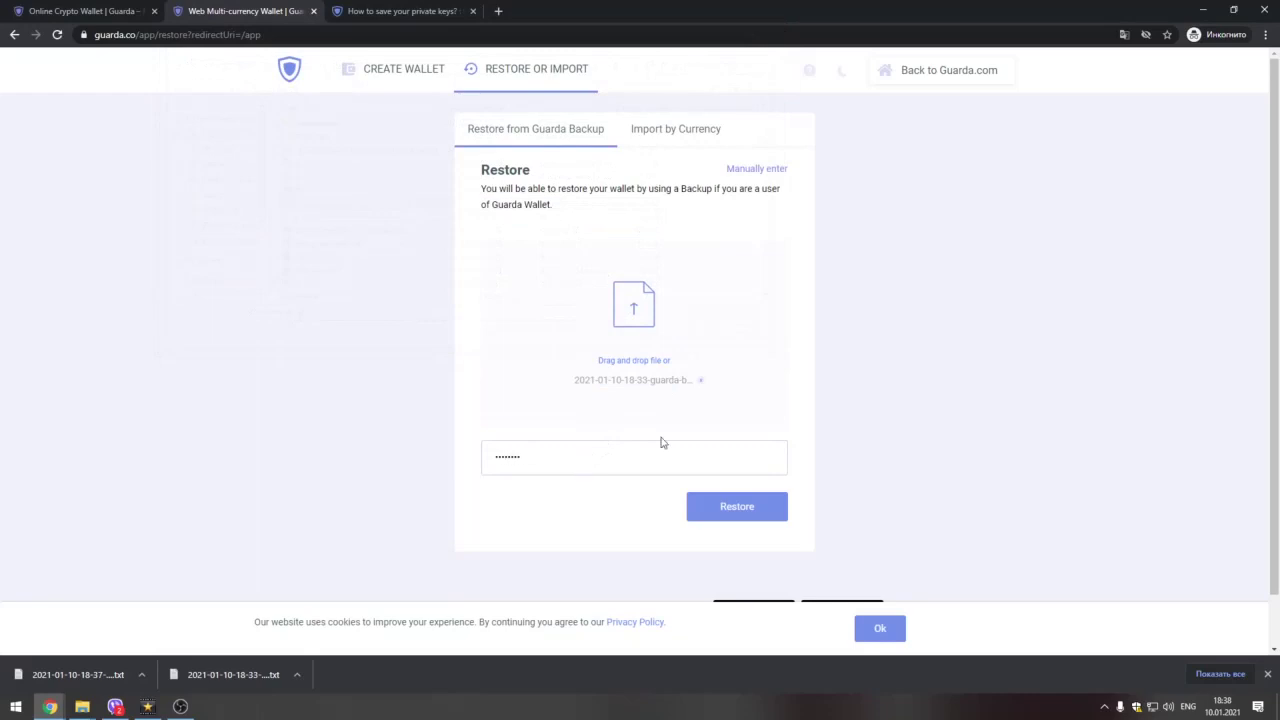
click(737, 507)
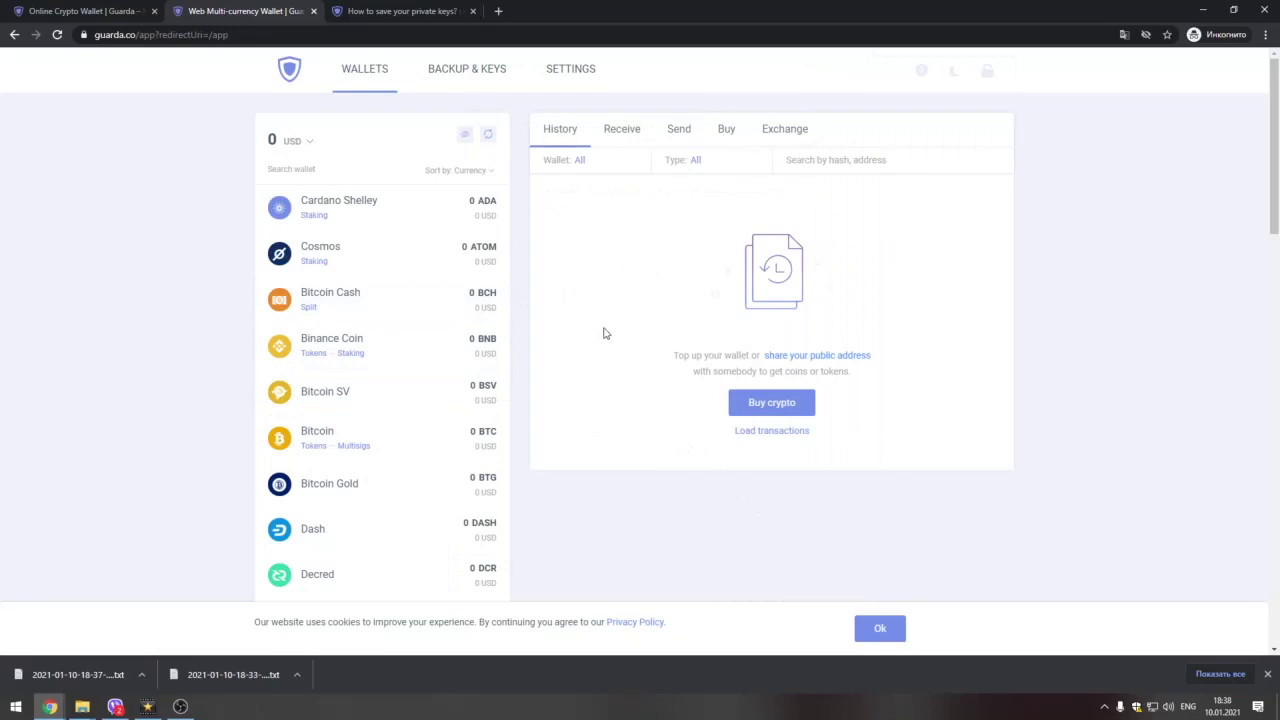
Step: Lock the restored wallet, then choose 'Want to create a new wallet?' and Clear Cache
scroll(604, 350, down, 3)
scroll(608, 369, up, 3)
click(989, 75)
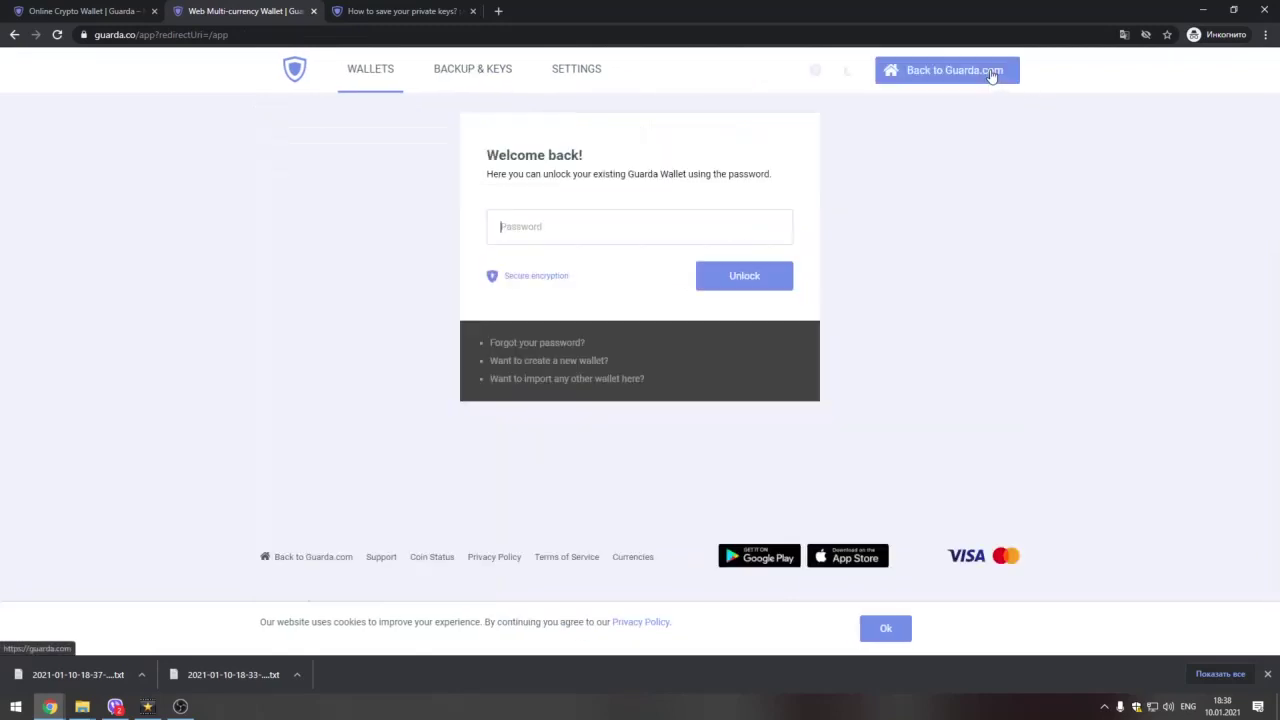
click(545, 362)
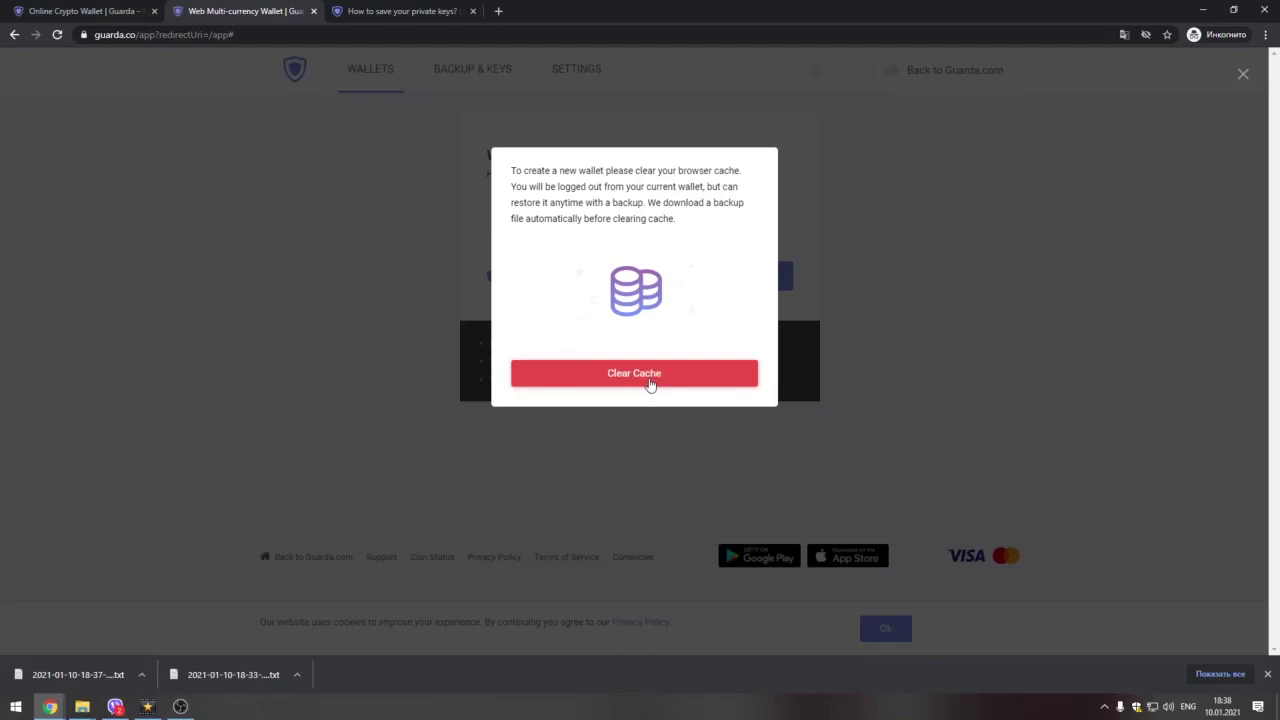
click(649, 383)
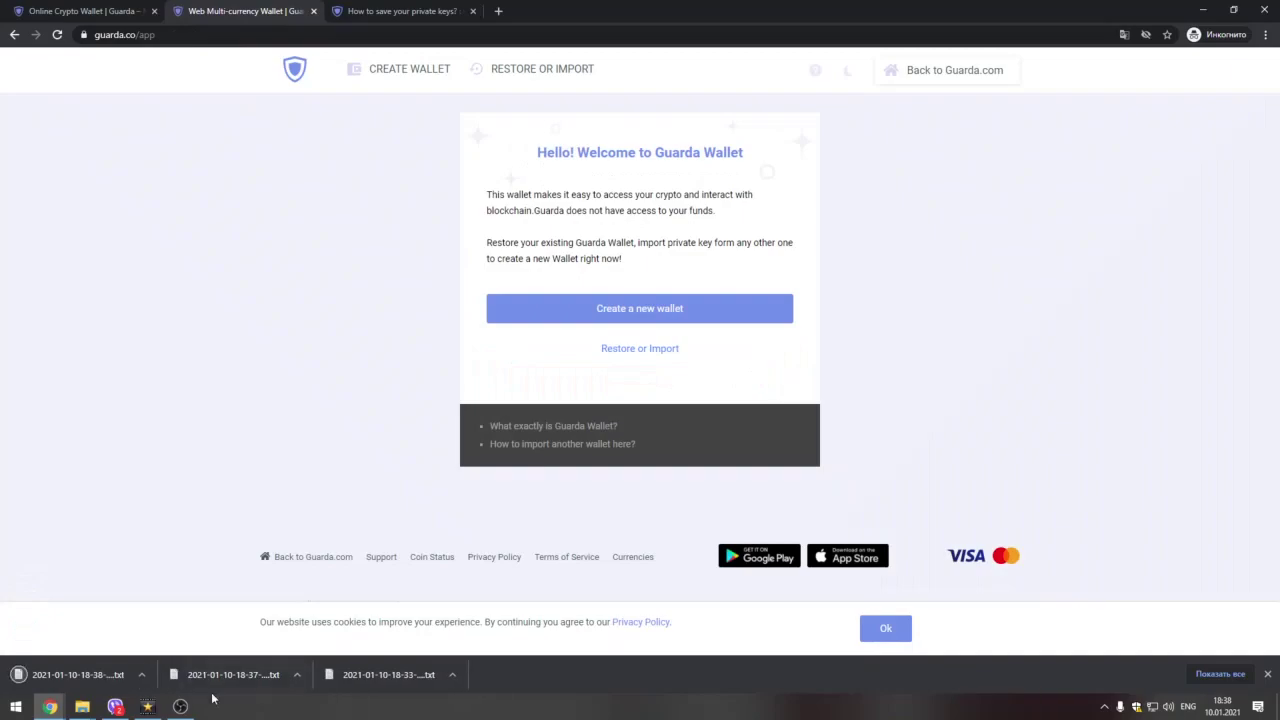